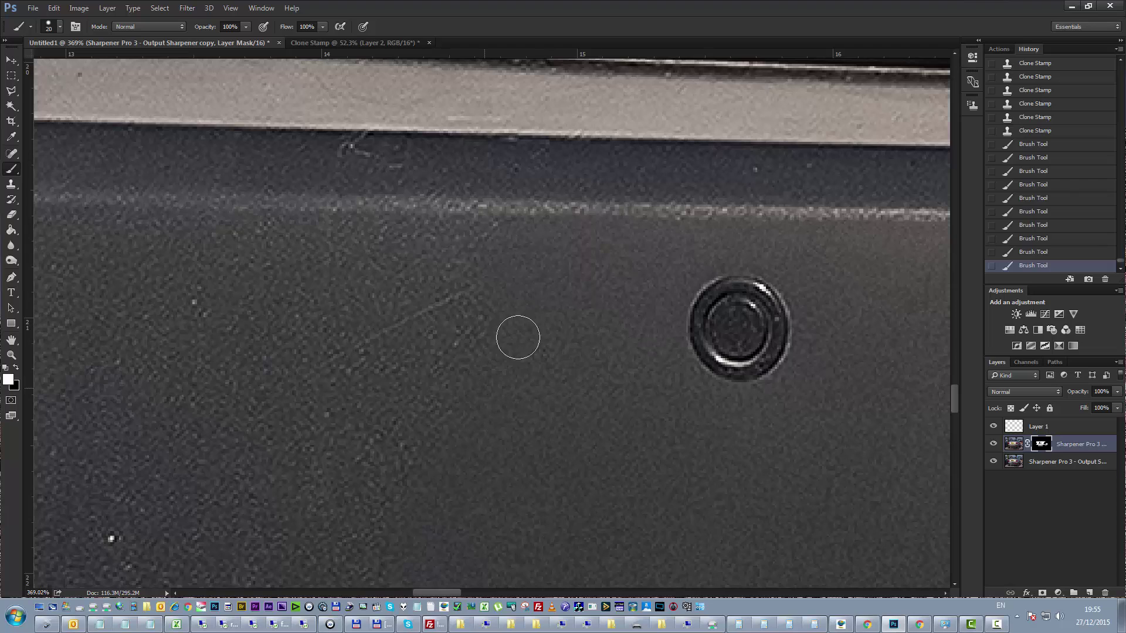
# - Paint the Sharpener copy mask over the faint diagonal scratch beside the round sensor, enlarging the brush
pyautogui.moveTo(414, 321); pyautogui.dragTo(514, 274)
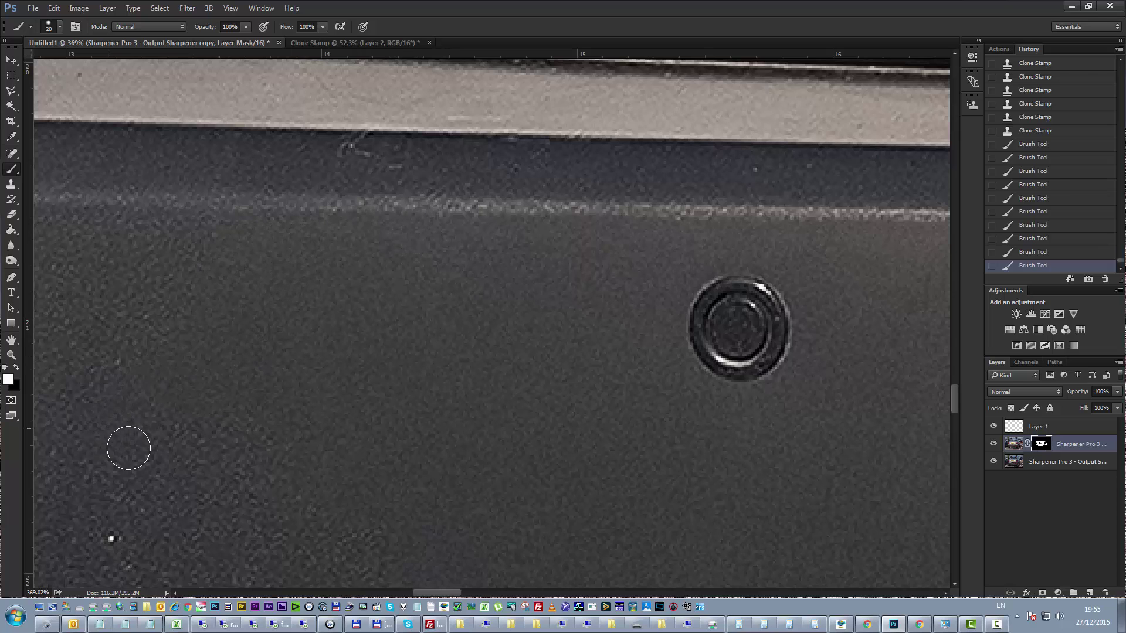
pyautogui.moveTo(128, 448)
pyautogui.mouseDown()
pyautogui.moveTo(369, 287)
pyautogui.moveTo(497, 245)
pyautogui.mouseUp()
pyautogui.press(']')
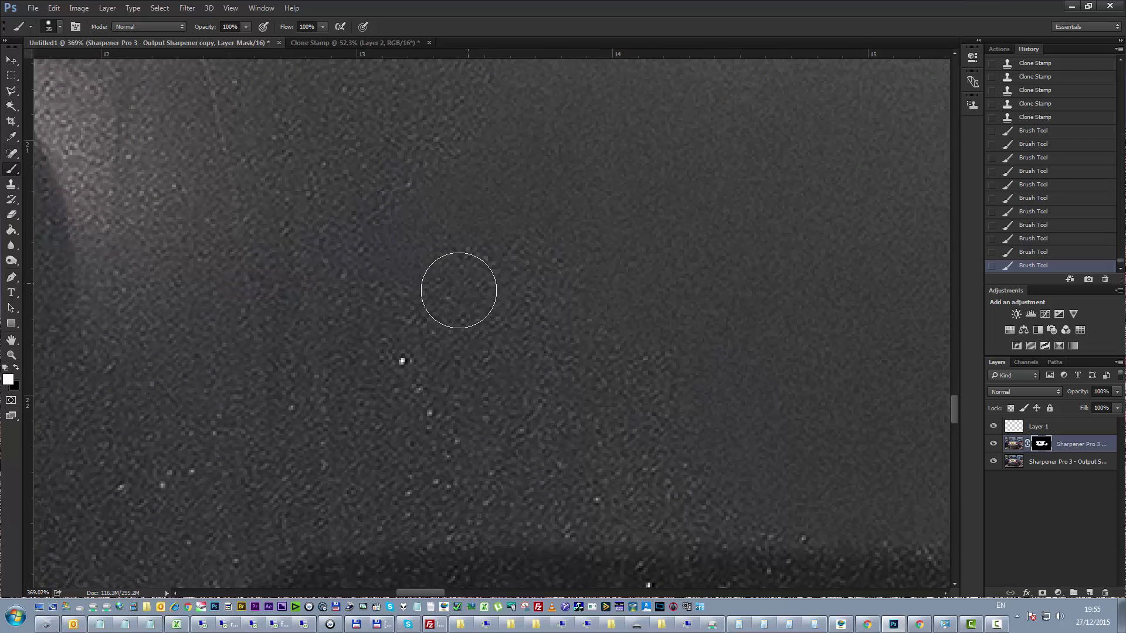
pyautogui.press(']')
pyautogui.press(']')
pyautogui.press(']')
pyautogui.press(']')
pyautogui.press(']')
pyautogui.press(']')
pyautogui.press(']')
pyautogui.press(']')
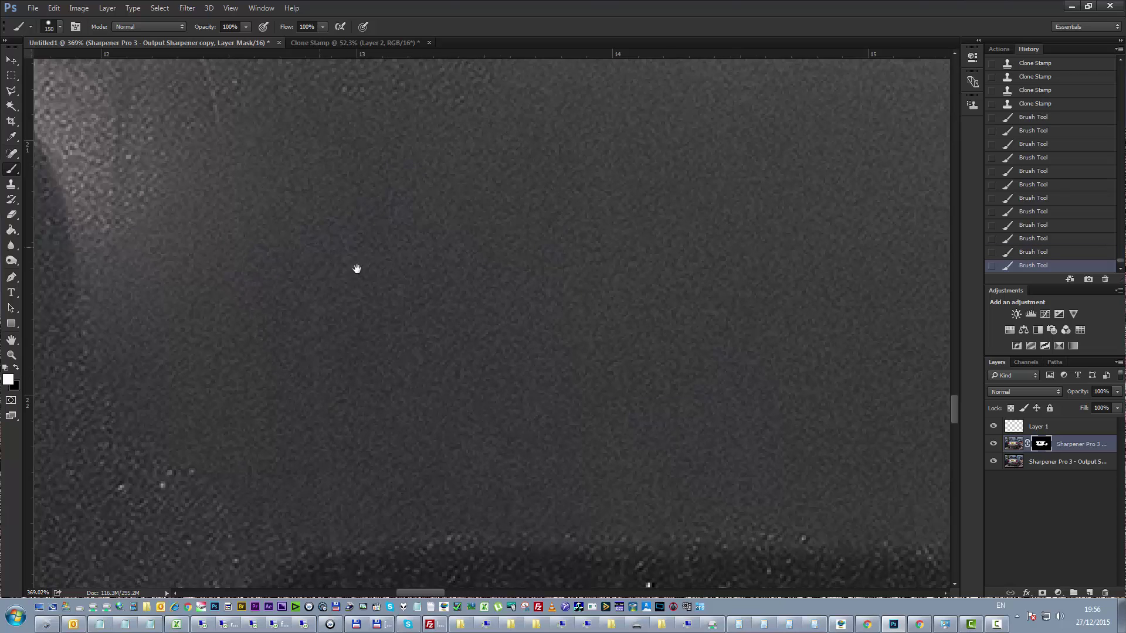
# - With a slightly smaller brush, mask the speckled texture on the bumper trim
pyautogui.moveTo(357, 269); pyautogui.dragTo(513, 487)
pyautogui.press('[')
pyautogui.press('[')
pyautogui.press('[')
pyautogui.press('[')
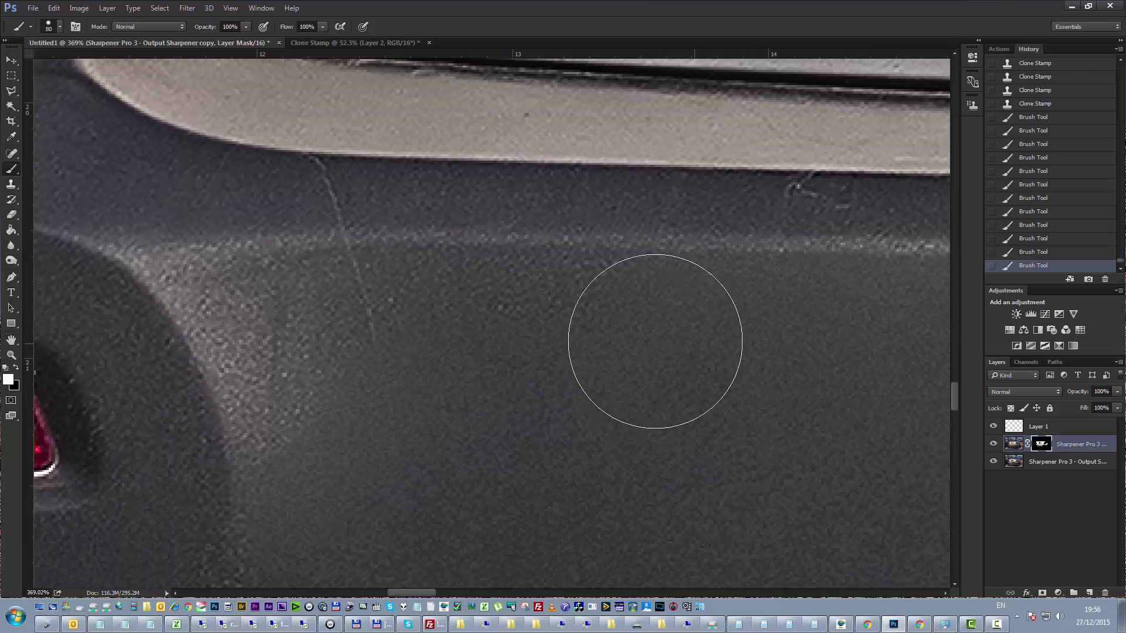
pyautogui.moveTo(449, 335); pyautogui.dragTo(330, 444)
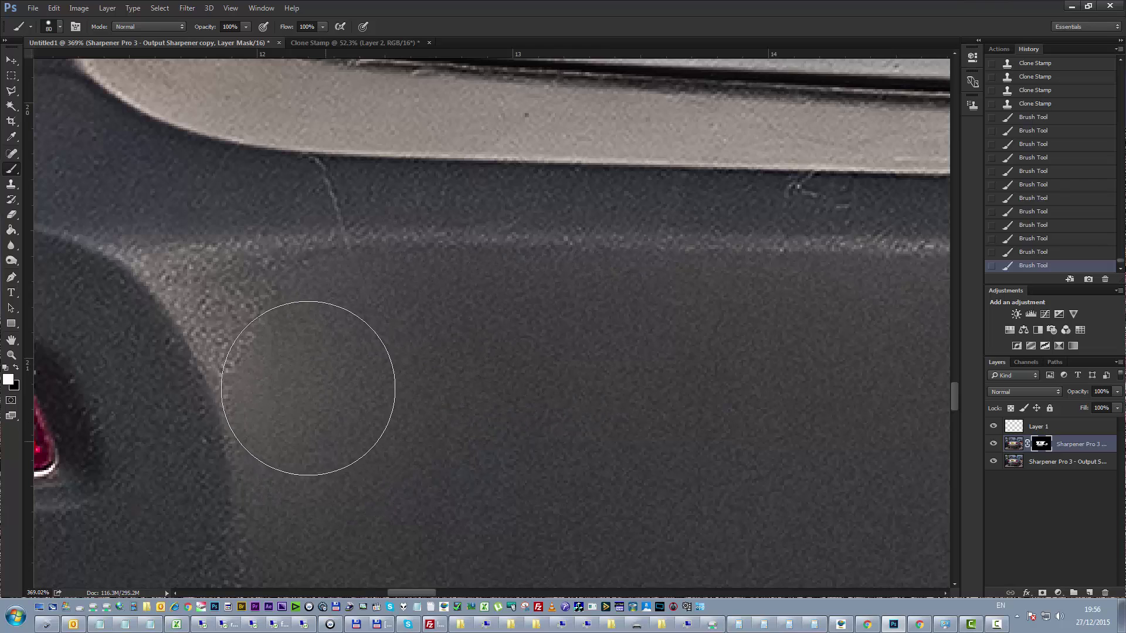
pyautogui.press('[')
pyautogui.press('[')
pyautogui.press('[')
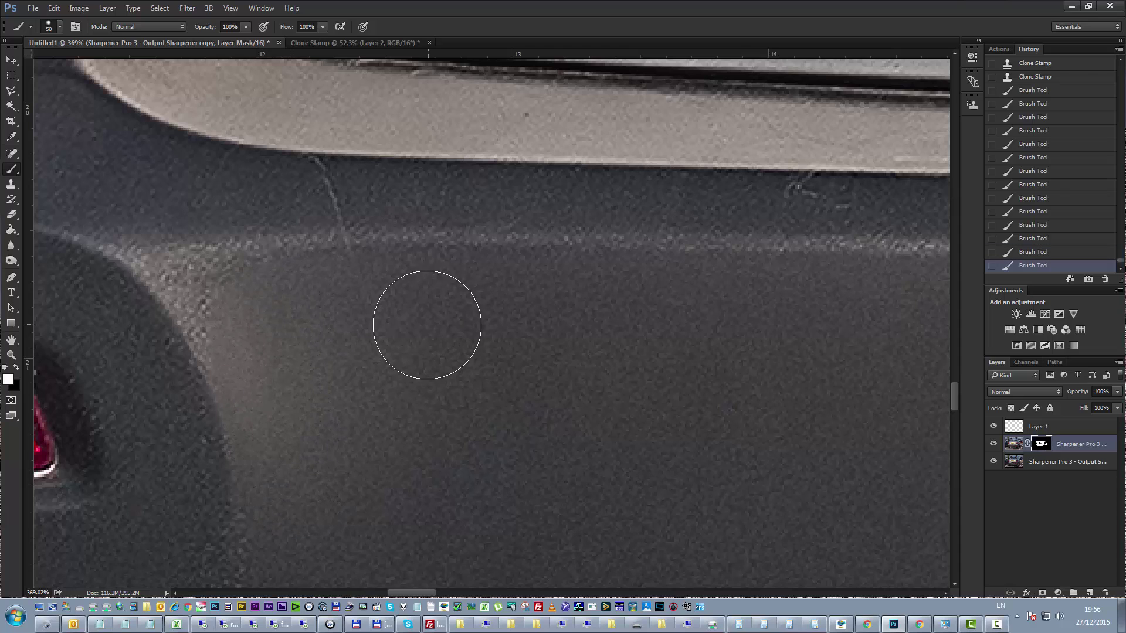
# - Mask another speckle patch and the bright specks below the red reflector
pyautogui.moveTo(427, 324); pyautogui.dragTo(483, 231)
pyautogui.moveTo(513, 386); pyautogui.dragTo(399, 304)
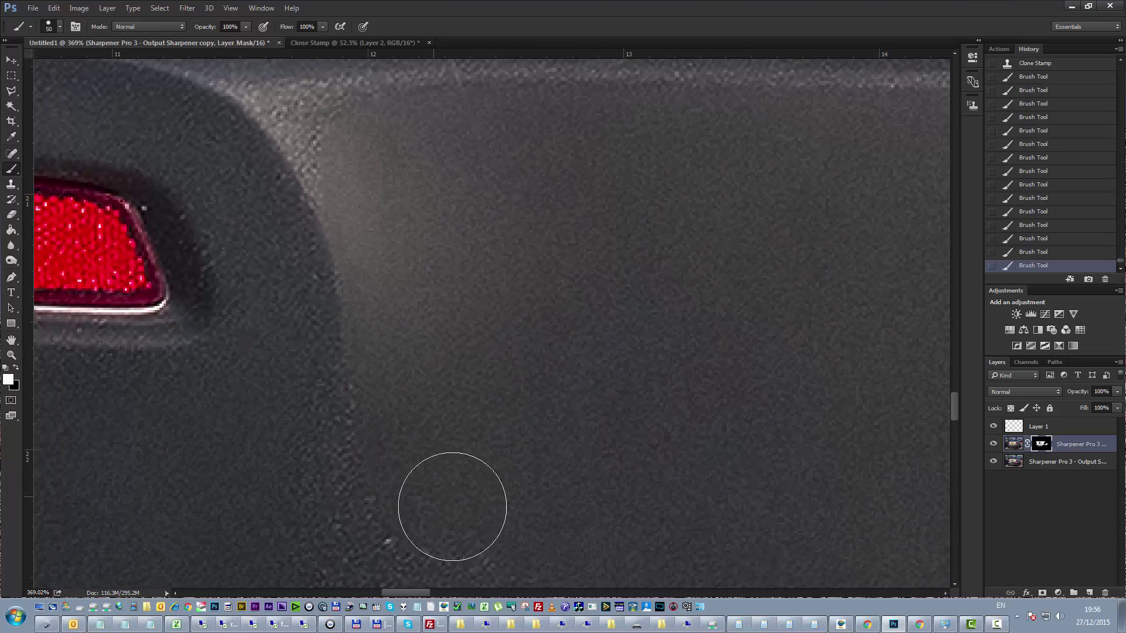
pyautogui.moveTo(452, 502); pyautogui.dragTo(605, 201)
pyautogui.moveTo(512, 334)
pyautogui.mouseDown()
pyautogui.moveTo(484, 395)
pyautogui.moveTo(429, 430)
pyautogui.moveTo(397, 402)
pyautogui.moveTo(391, 370)
pyautogui.mouseUp()
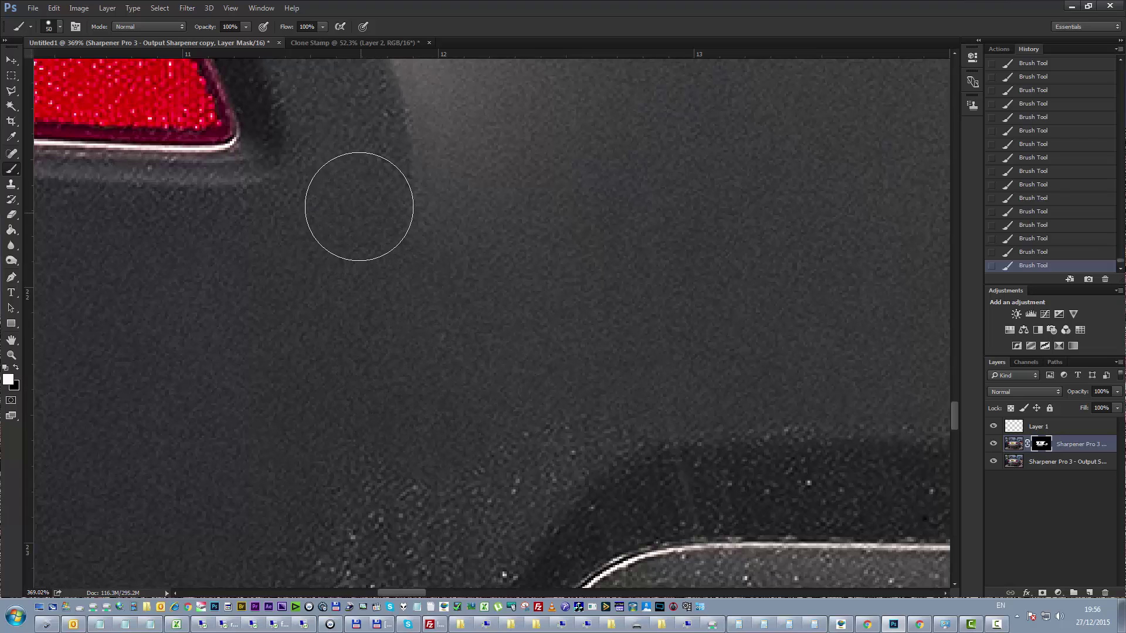
pyautogui.moveTo(362, 206); pyautogui.dragTo(389, 477)
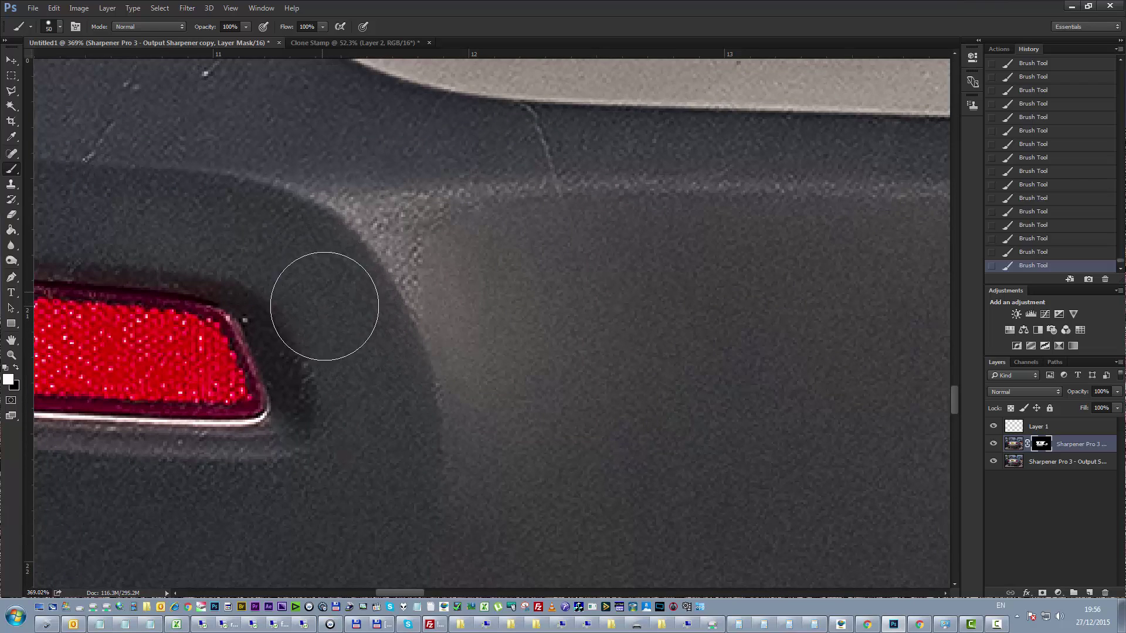
pyautogui.press('[')
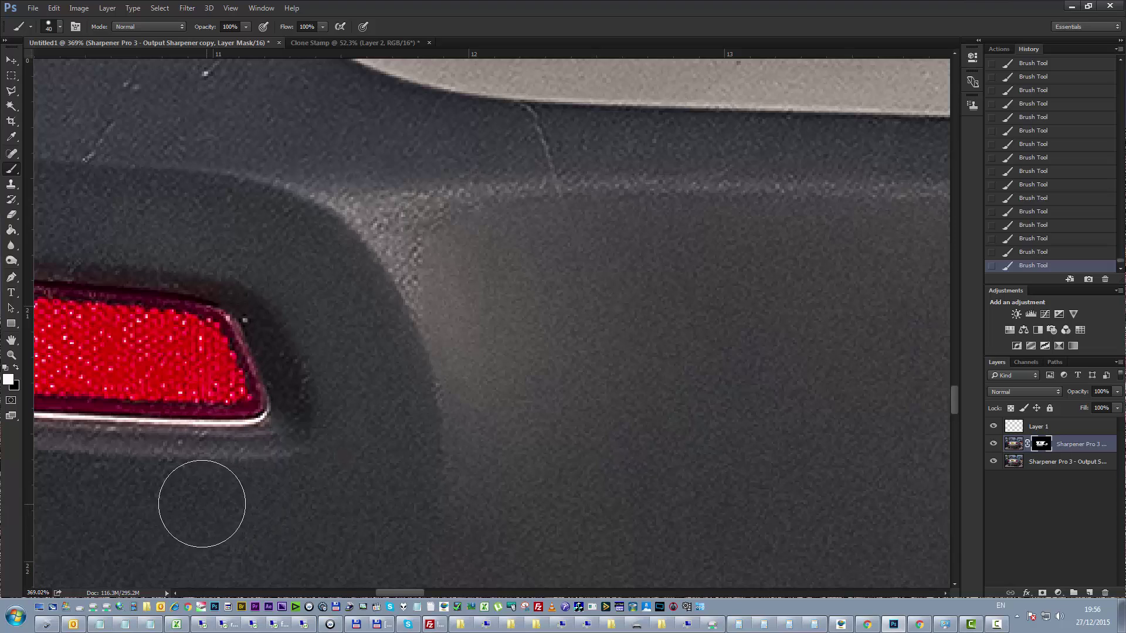
# - With a smaller brush, soften the sharpened speckles along the bumper's curved edge below the trim
pyautogui.scroll(3, 510, 434)
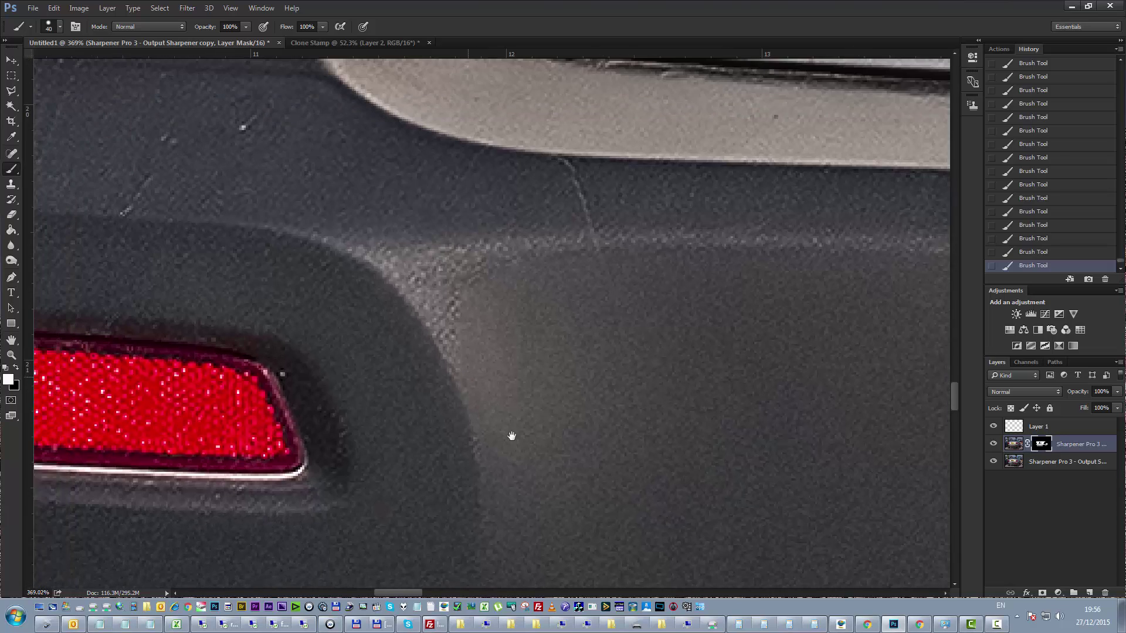
pyautogui.hscroll(-2, 510, 434)
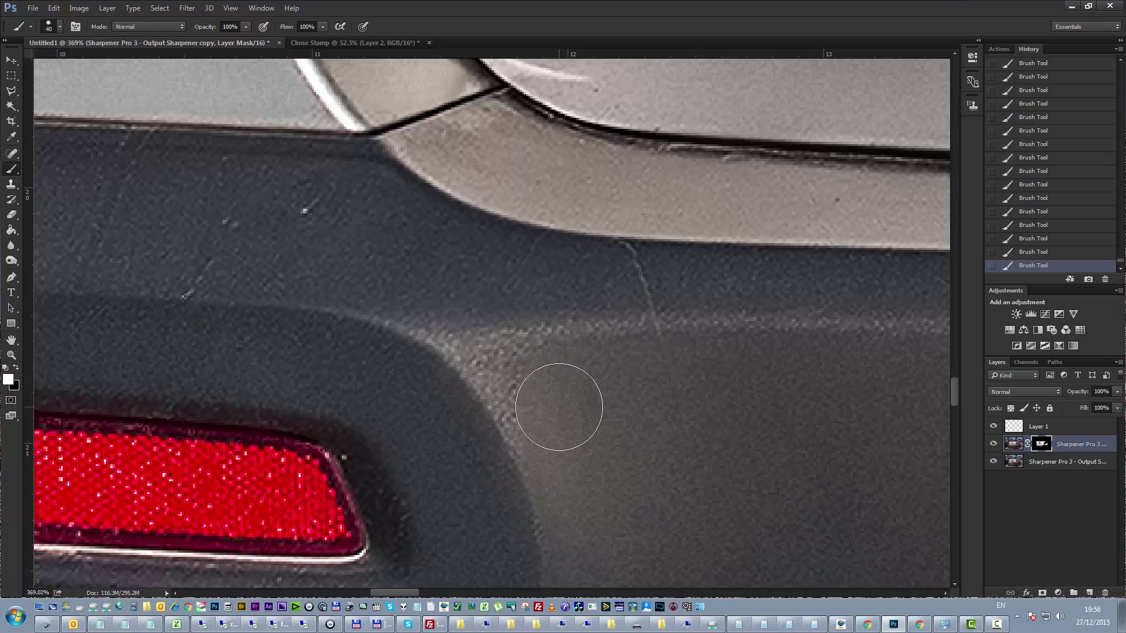
pyautogui.press('[')
pyautogui.moveTo(560, 380); pyautogui.dragTo(530, 409)
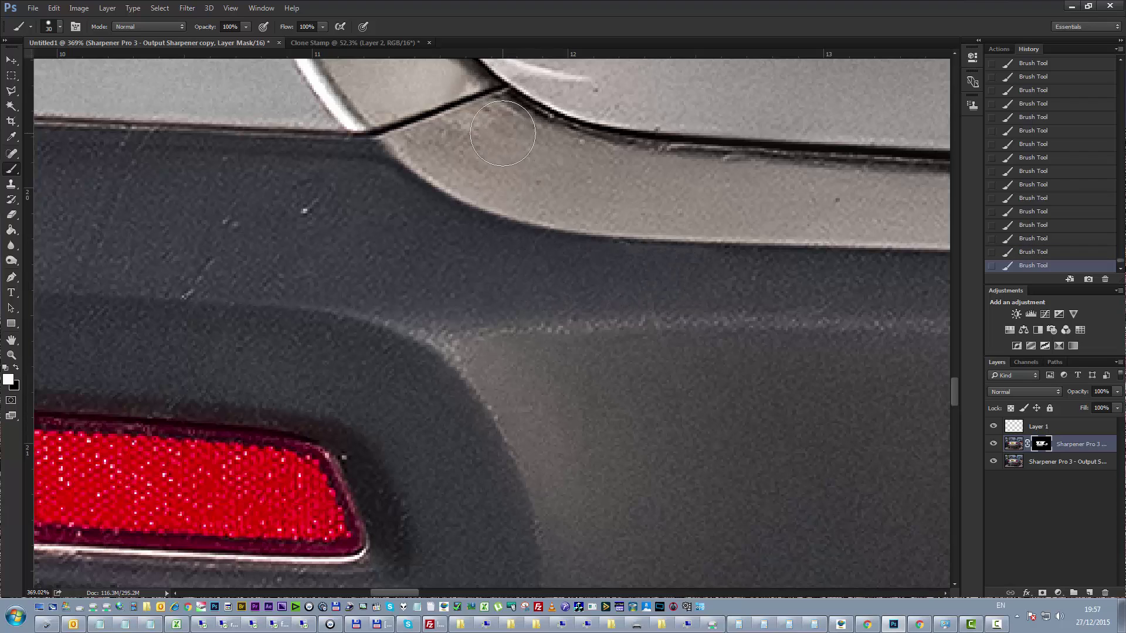
pyautogui.press('[')
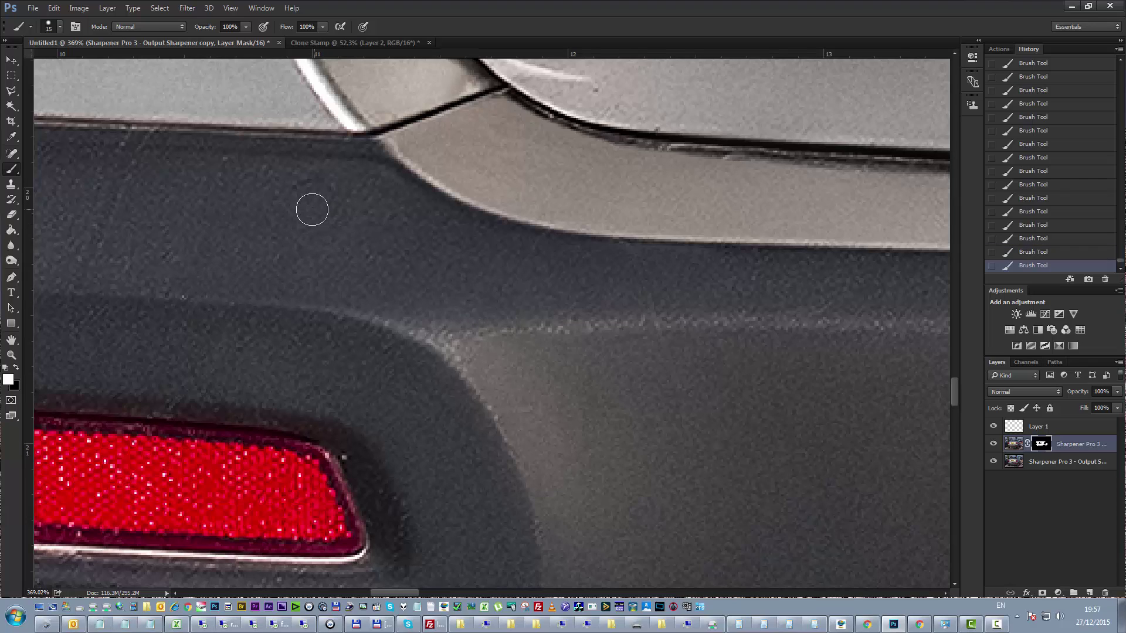
pyautogui.press(']')
pyautogui.press(']')
# - Move to the bumper's upper corner and, with a smaller brush, mask its edge against the light panel
pyautogui.moveTo(188, 231); pyautogui.dragTo(609, 253)
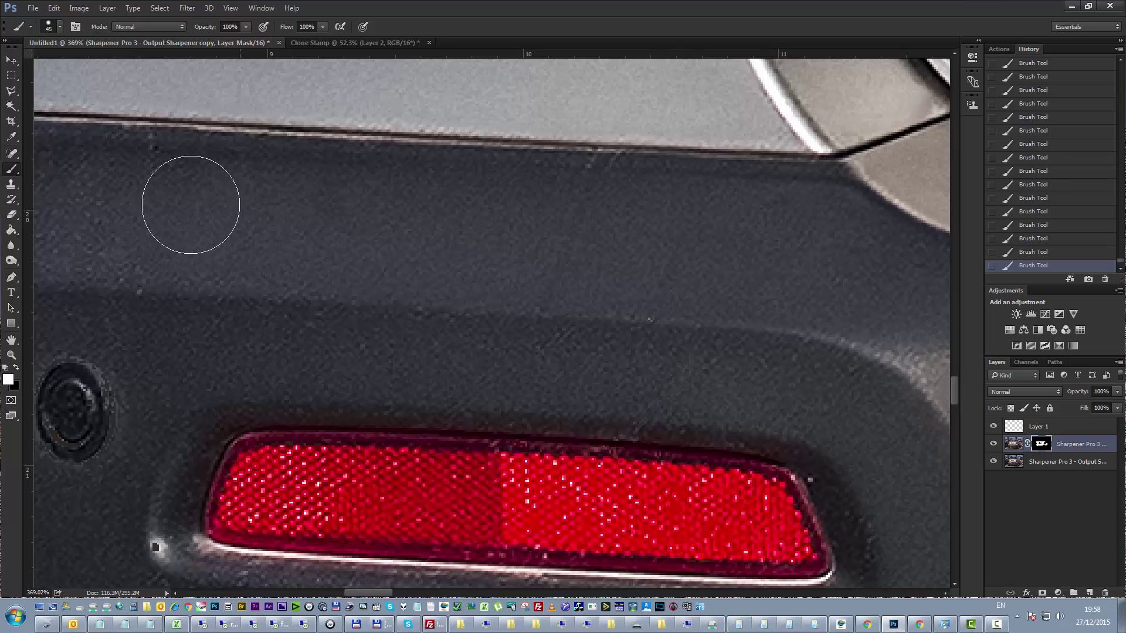
pyautogui.moveTo(128, 205); pyautogui.dragTo(643, 235)
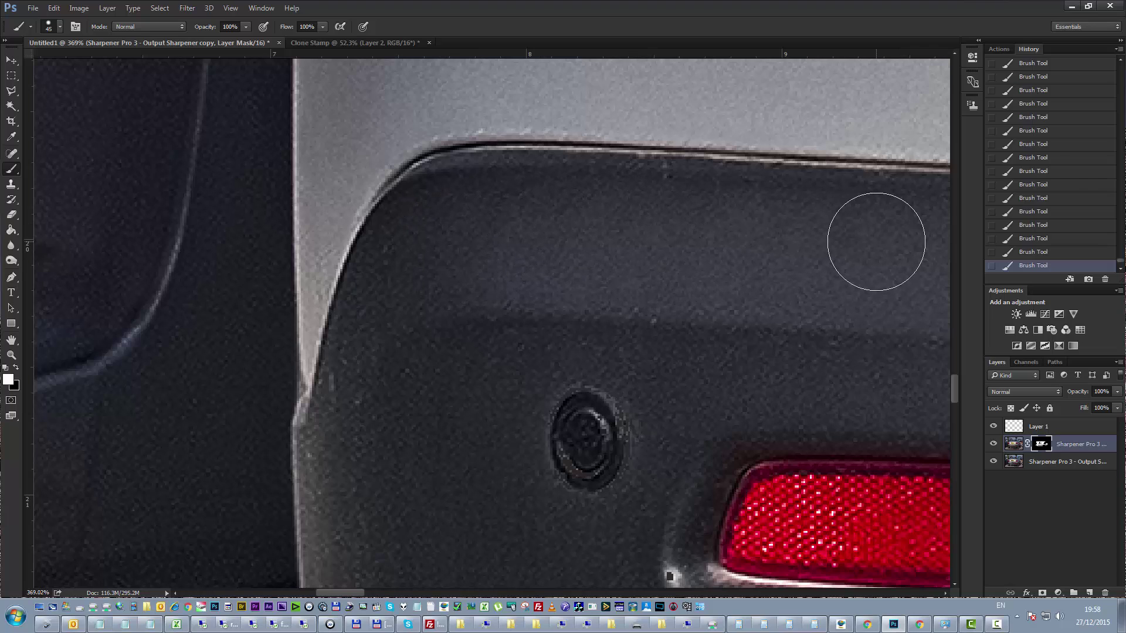
pyautogui.press('[')
pyautogui.press('[')
pyautogui.press('[')
pyautogui.press('[')
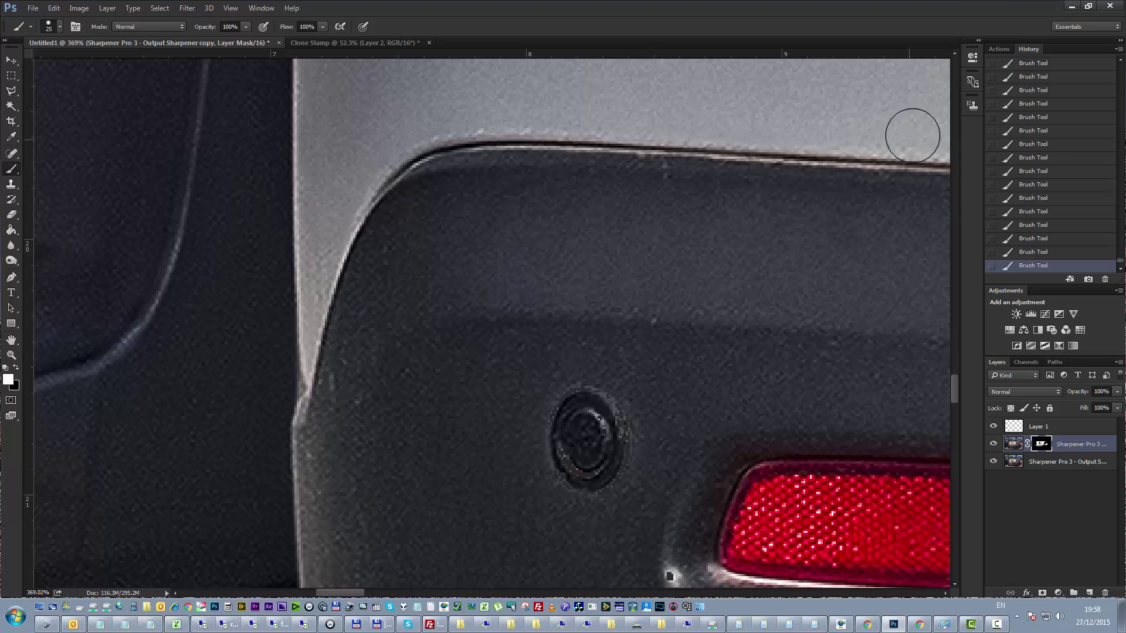
pyautogui.press('[')
pyautogui.press('space')
pyautogui.moveTo(863, 199); pyautogui.dragTo(604, 249)
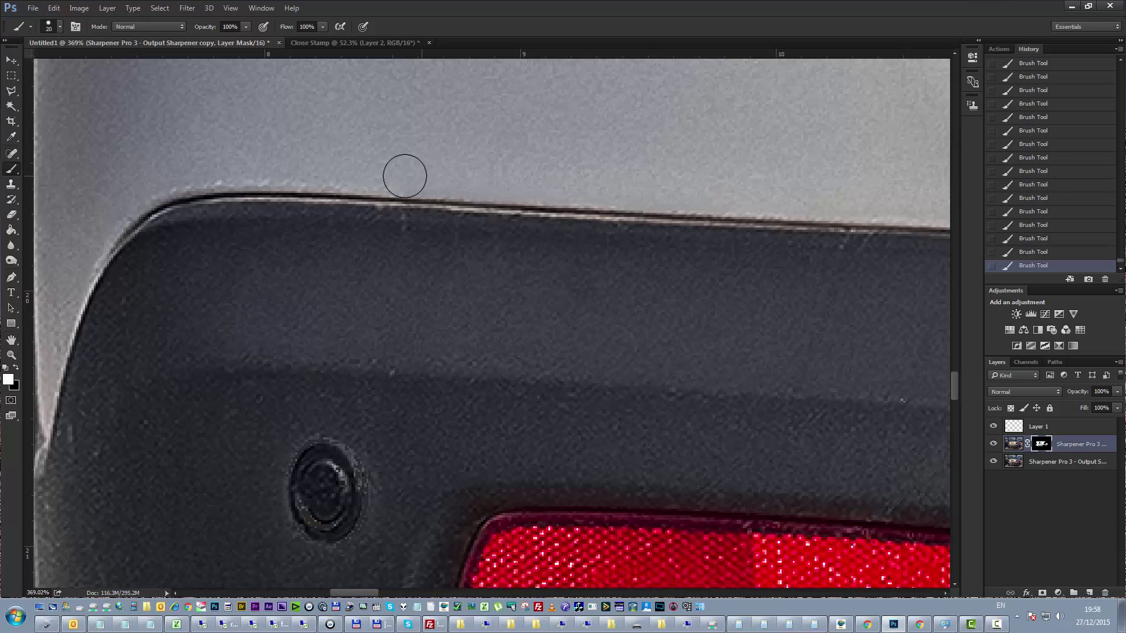
pyautogui.moveTo(317, 164)
pyautogui.mouseDown()
pyautogui.moveTo(593, 160)
pyautogui.moveTo(669, 172)
pyautogui.mouseUp()
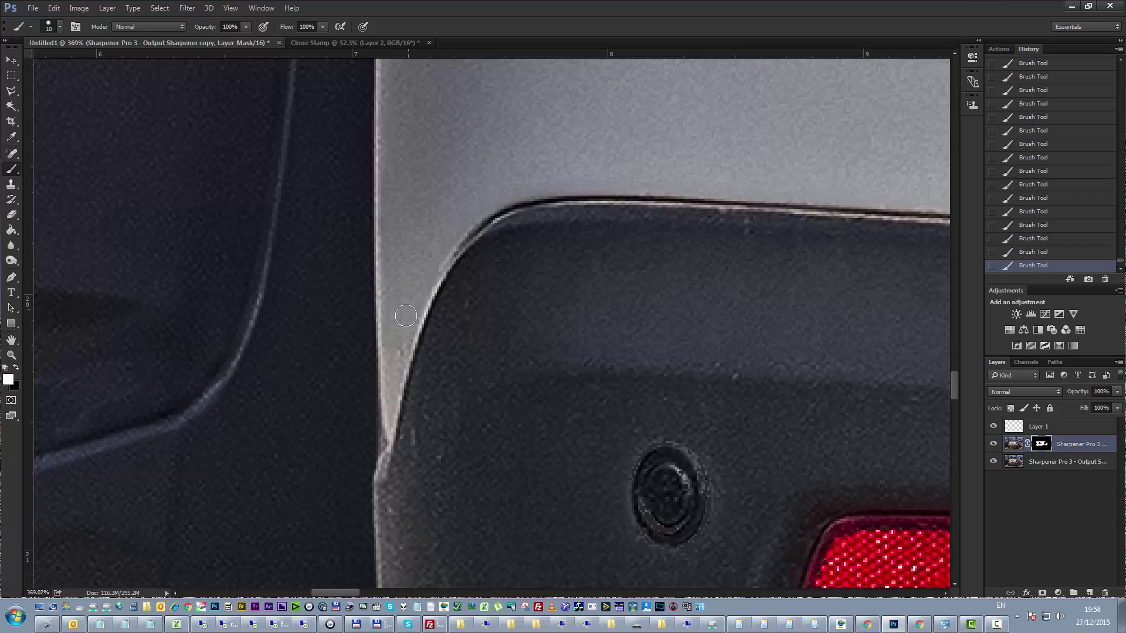
pyautogui.moveTo(398, 353); pyautogui.dragTo(396, 360)
# - Dab the mask on the curved edge and spot-heal a small flaw on the light edge
pyautogui.click(396, 360)
pyautogui.press('j')
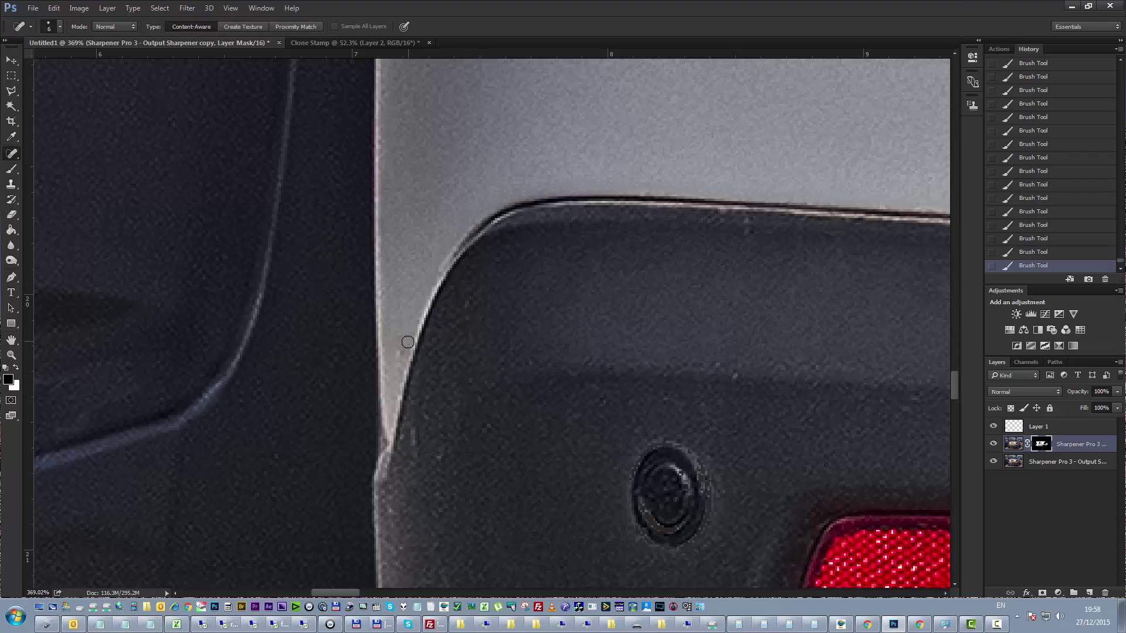
pyautogui.moveTo(399, 351); pyautogui.dragTo(403, 356)
pyautogui.press('b')
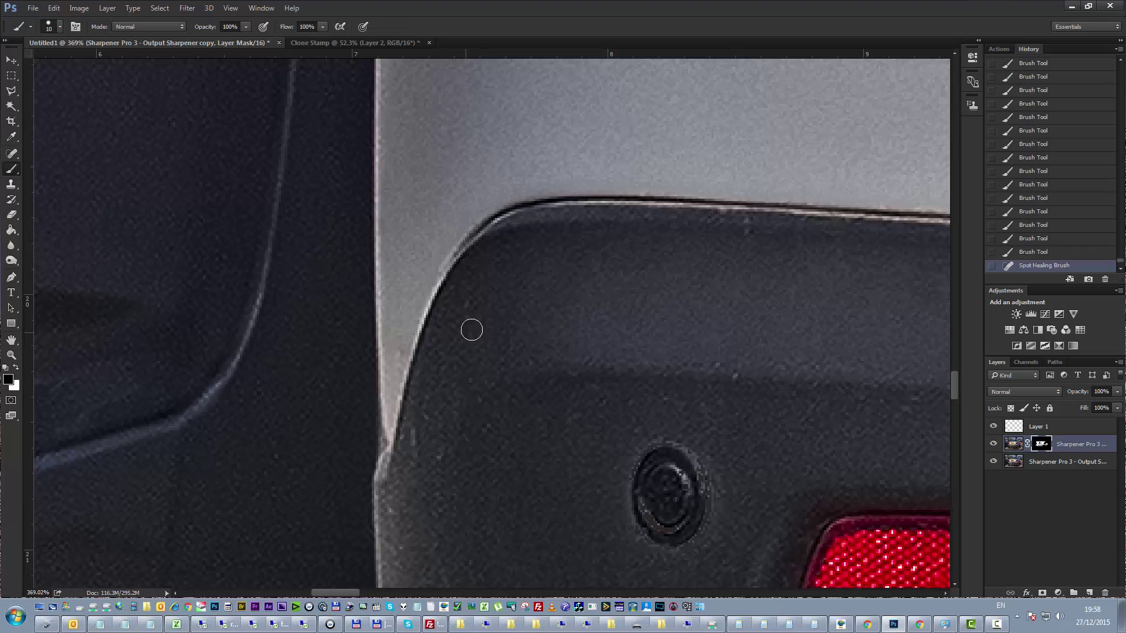
# - In white, dab and paint the mask along the bumper edge and above the round sensor
pyautogui.press(']')
pyautogui.press(']')
pyautogui.press('x')
pyautogui.click(520, 263)
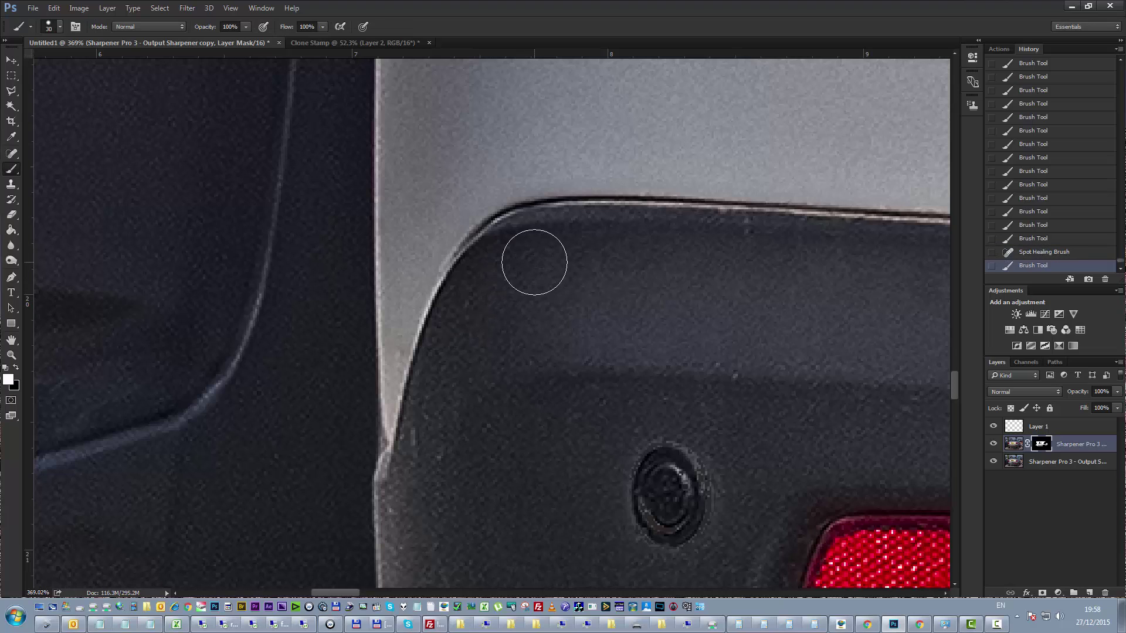
pyautogui.moveTo(506, 276); pyautogui.dragTo(425, 473)
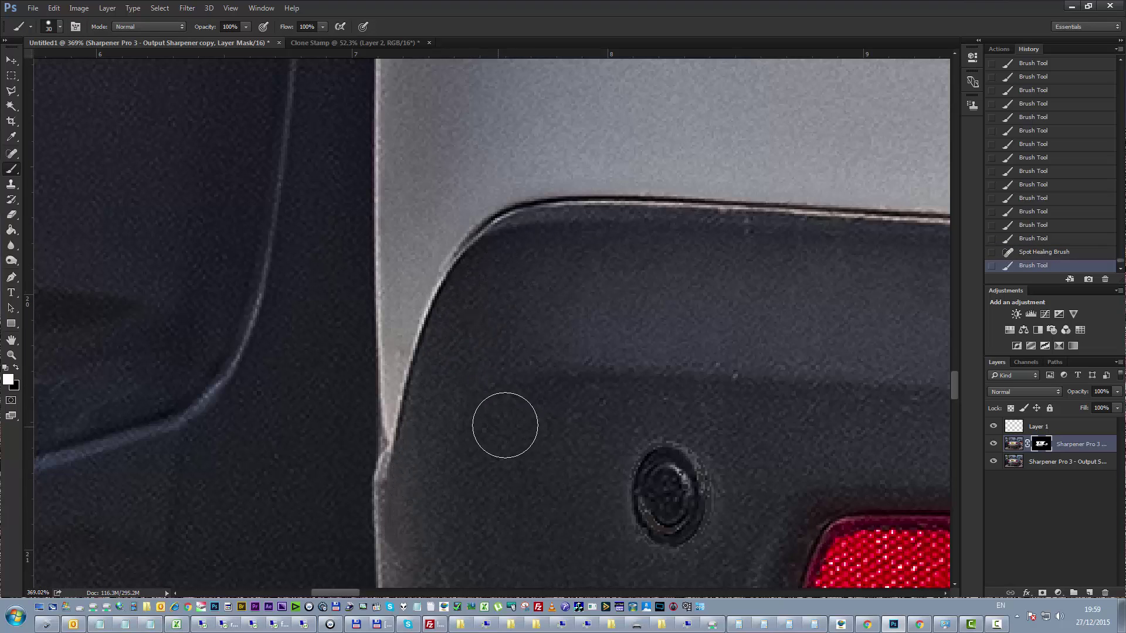
pyautogui.click(636, 402)
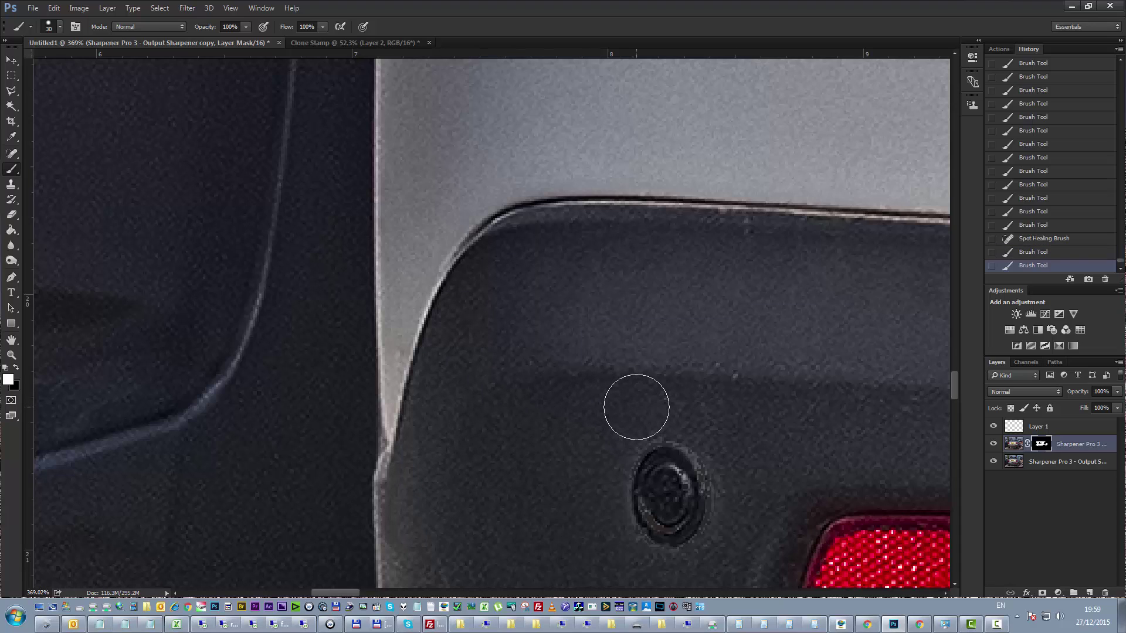
pyautogui.press('[')
pyautogui.click(727, 444)
# - Mask sharpened spots on the bumper panel above the red reflector
pyautogui.moveTo(733, 447); pyautogui.dragTo(690, 263)
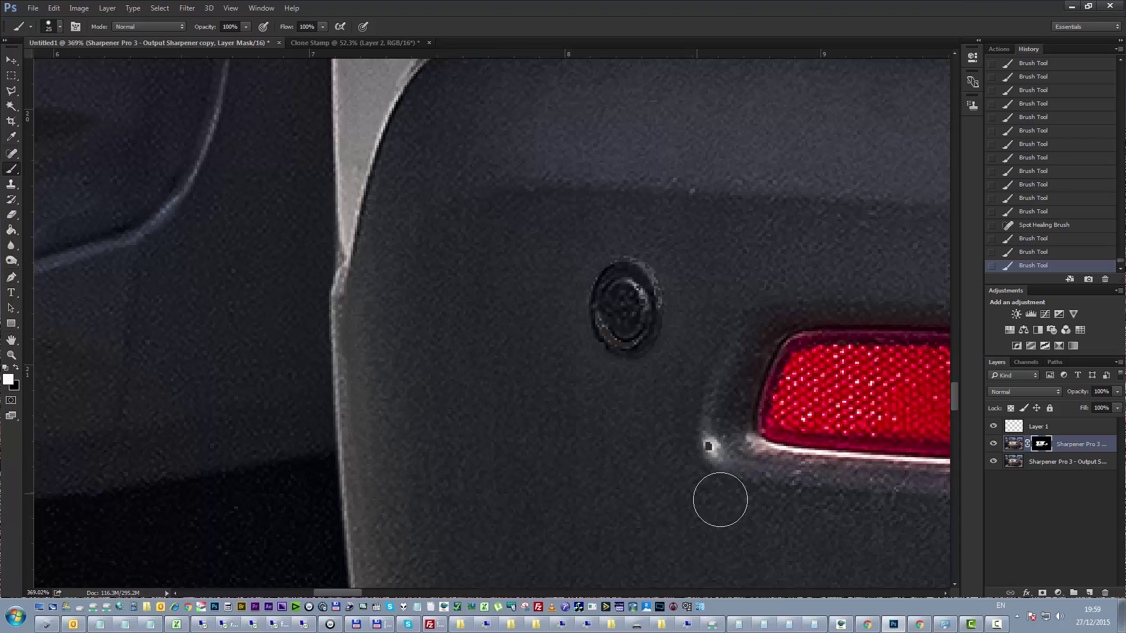
pyautogui.moveTo(774, 505); pyautogui.dragTo(505, 322)
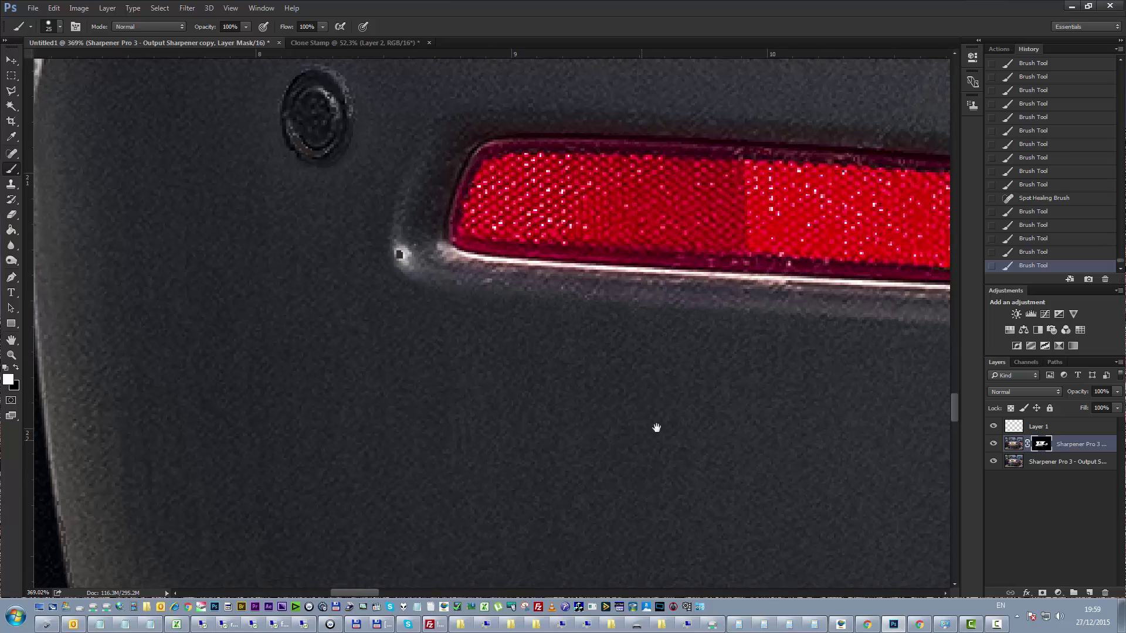
pyautogui.moveTo(653, 427); pyautogui.dragTo(248, 436)
pyautogui.moveTo(332, 400); pyautogui.dragTo(596, 502)
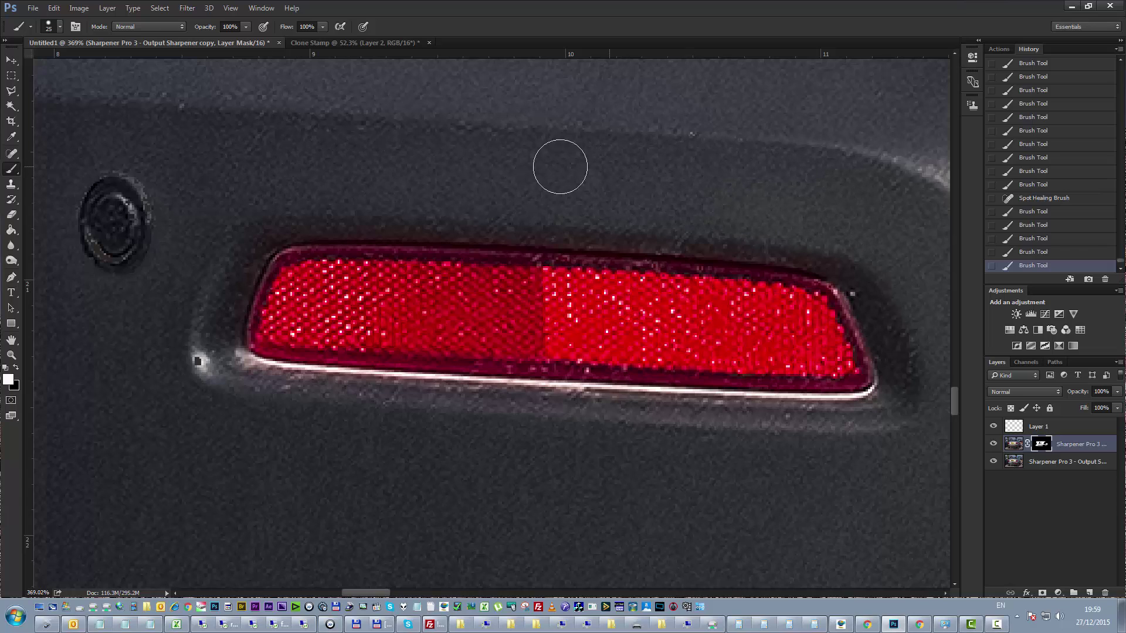
pyautogui.moveTo(477, 176); pyautogui.dragTo(621, 352)
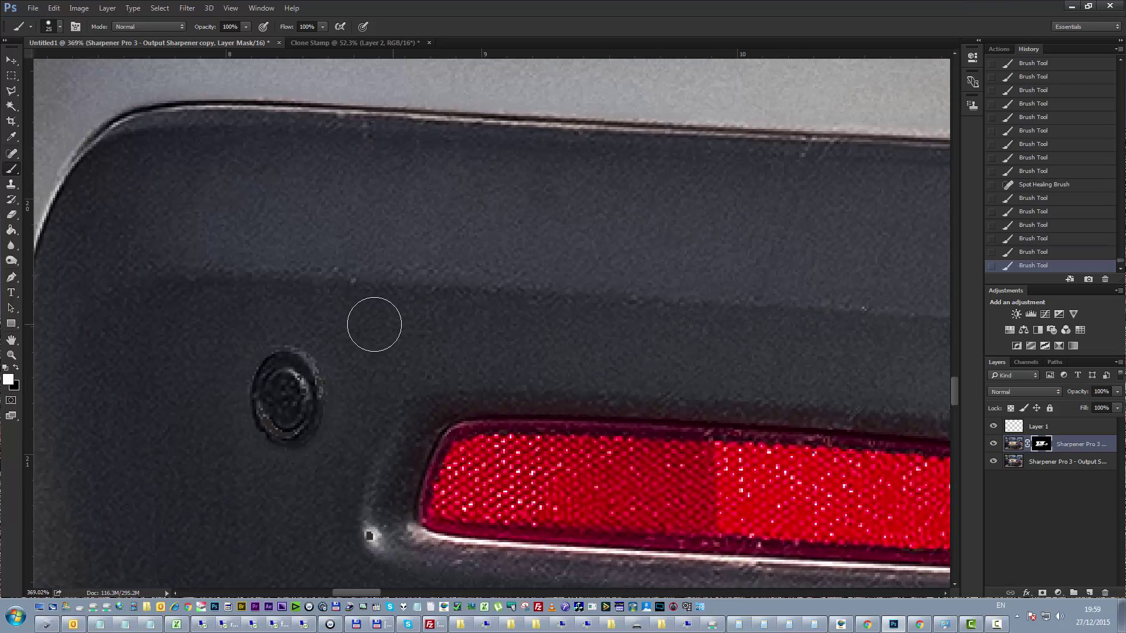
pyautogui.moveTo(372, 322); pyautogui.dragTo(391, 338)
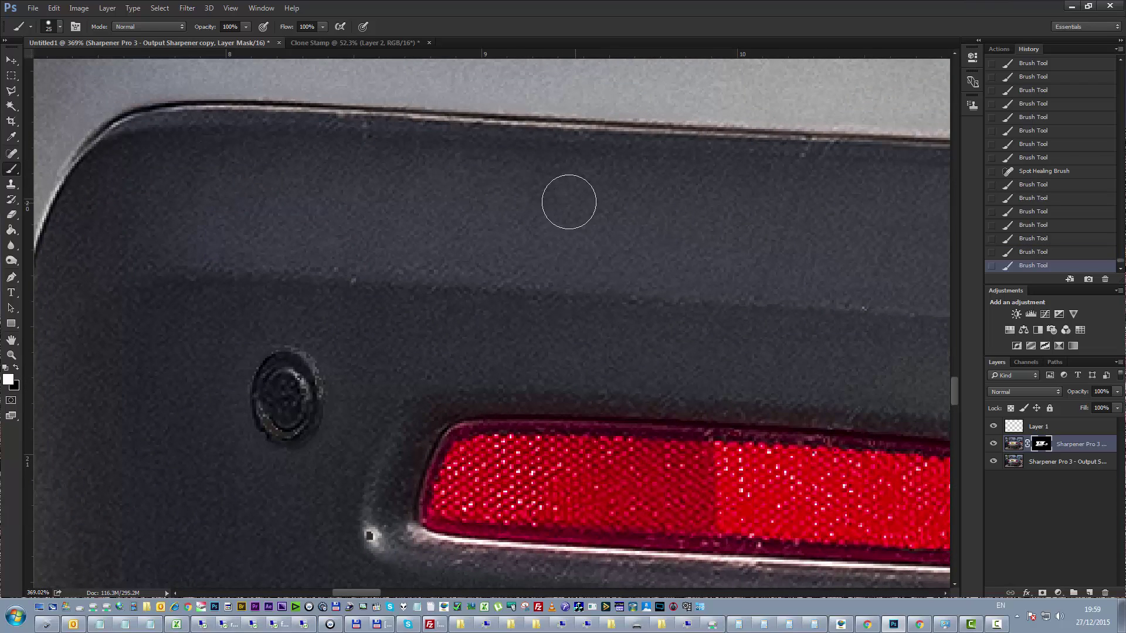
pyautogui.click(466, 202)
pyautogui.click(405, 188)
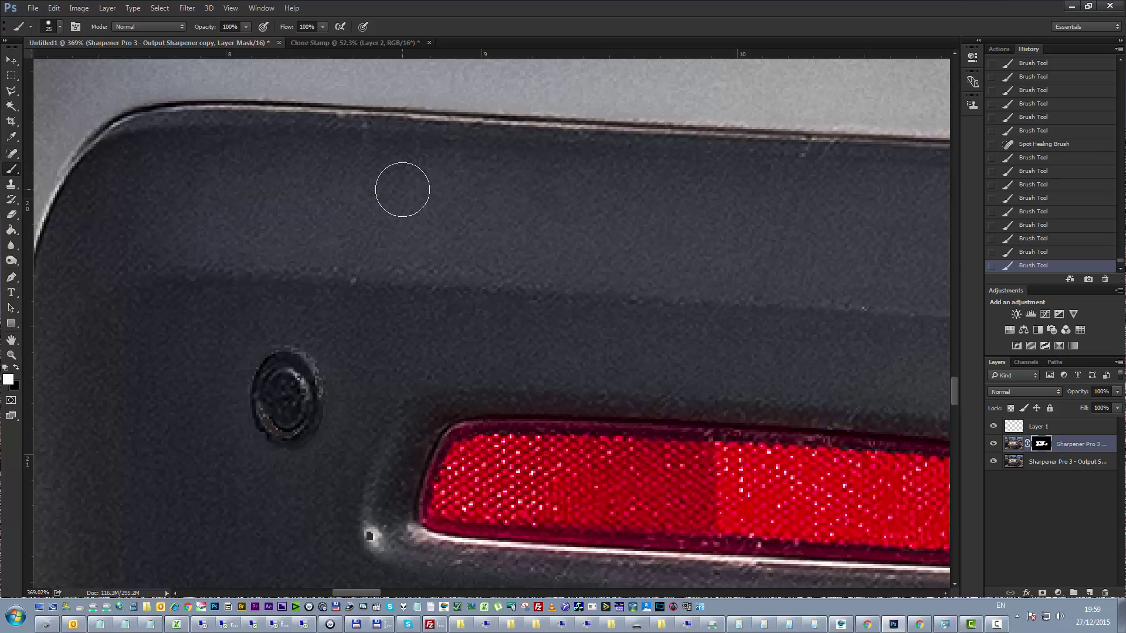
pyautogui.click(361, 156)
pyautogui.scroll(-4, 478, 234)
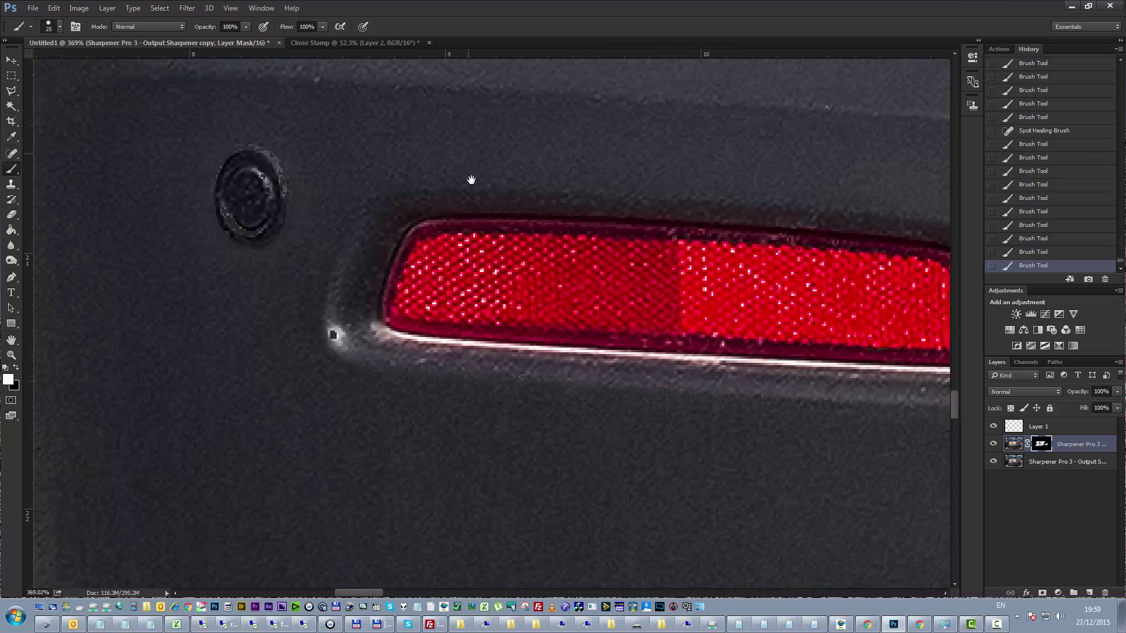
# - Mask the halo at the reflector's lower-left corner, undoing the stroke along its lower edge
pyautogui.press('[')
pyautogui.press('[')
pyautogui.press('[')
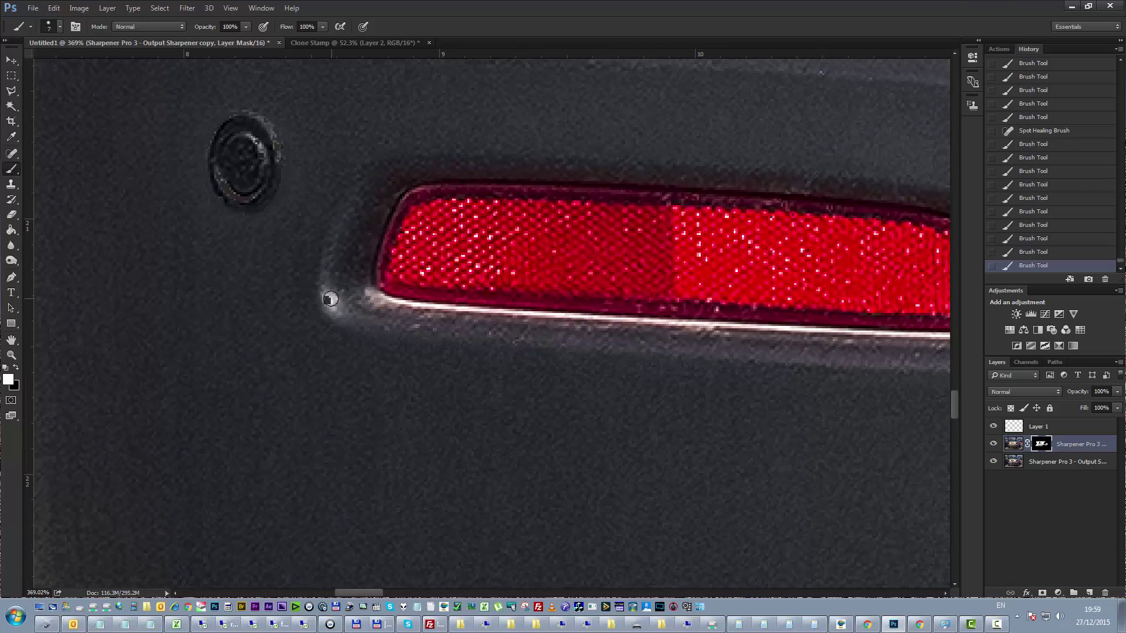
pyautogui.moveTo(332, 298); pyautogui.dragTo(370, 309)
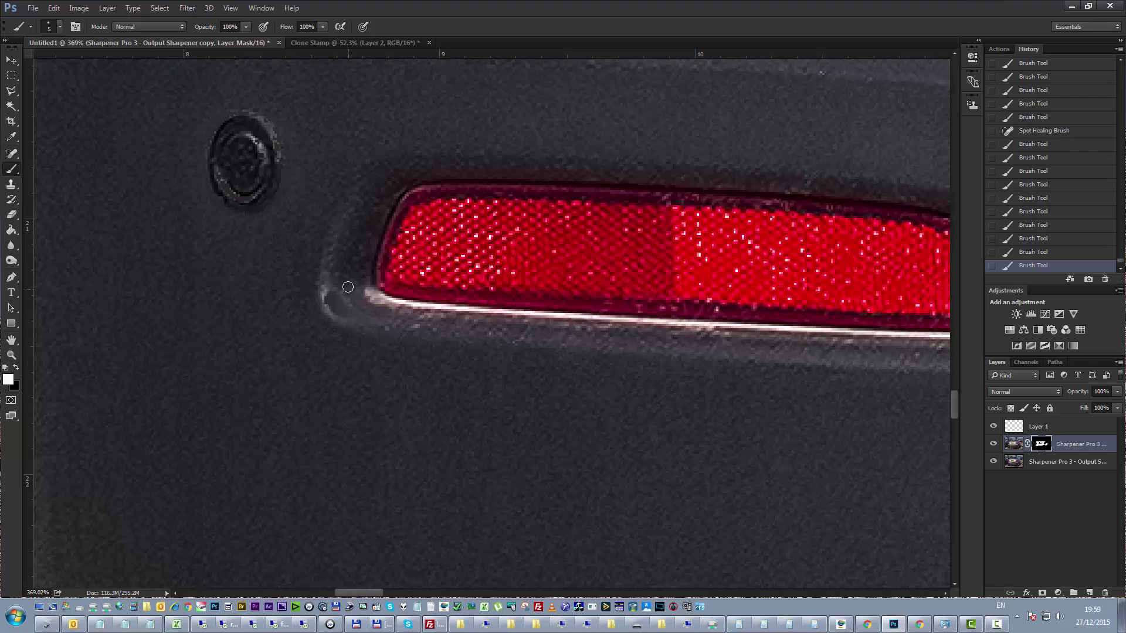
pyautogui.moveTo(363, 240); pyautogui.dragTo(367, 222)
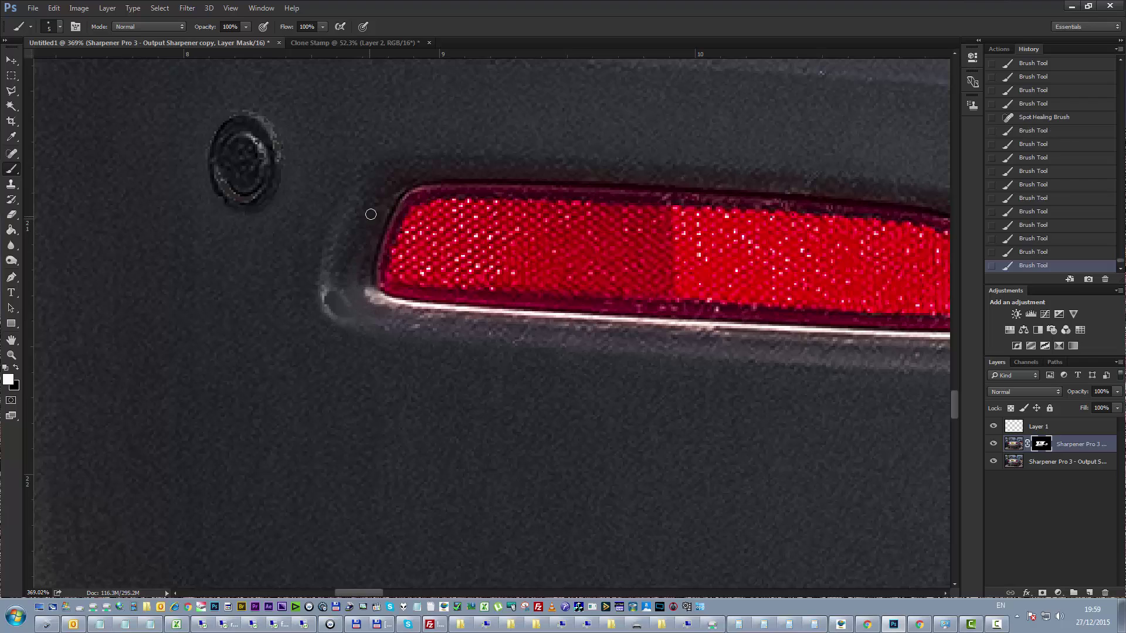
pyautogui.press(']')
pyautogui.press(']')
pyautogui.press(']')
pyautogui.click(366, 311)
pyautogui.press('[')
pyautogui.moveTo(376, 312); pyautogui.dragTo(588, 331)
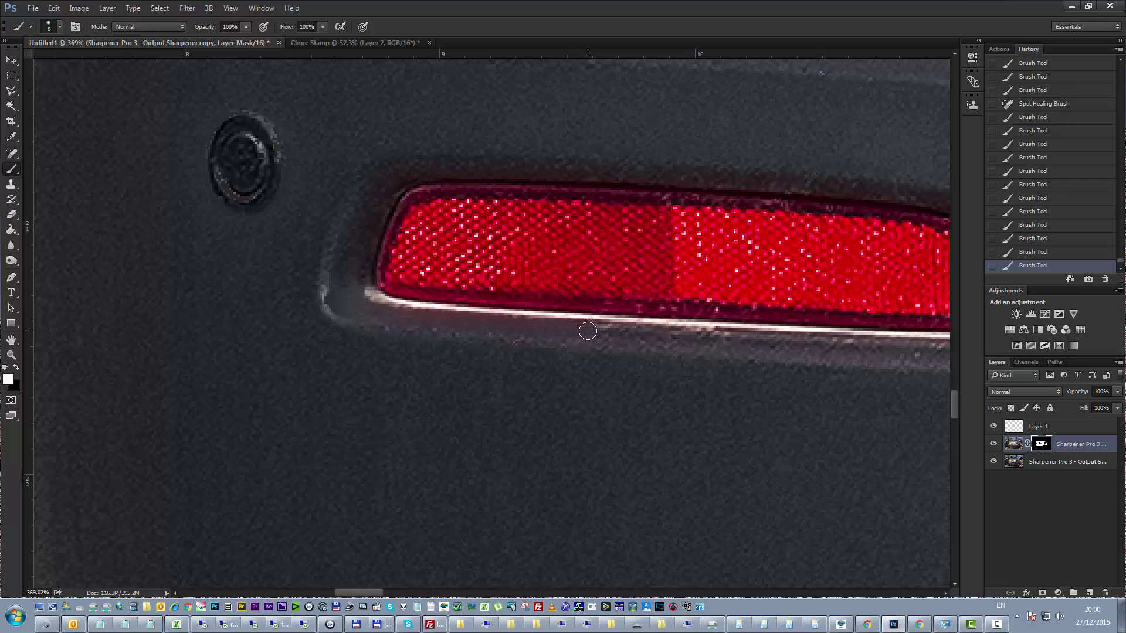
pyautogui.hotkey('ctrl', 'z')
# - Step back two History states, then select Layer 1 with a tiny Clone Stamp brush
pyautogui.click(1039, 252)
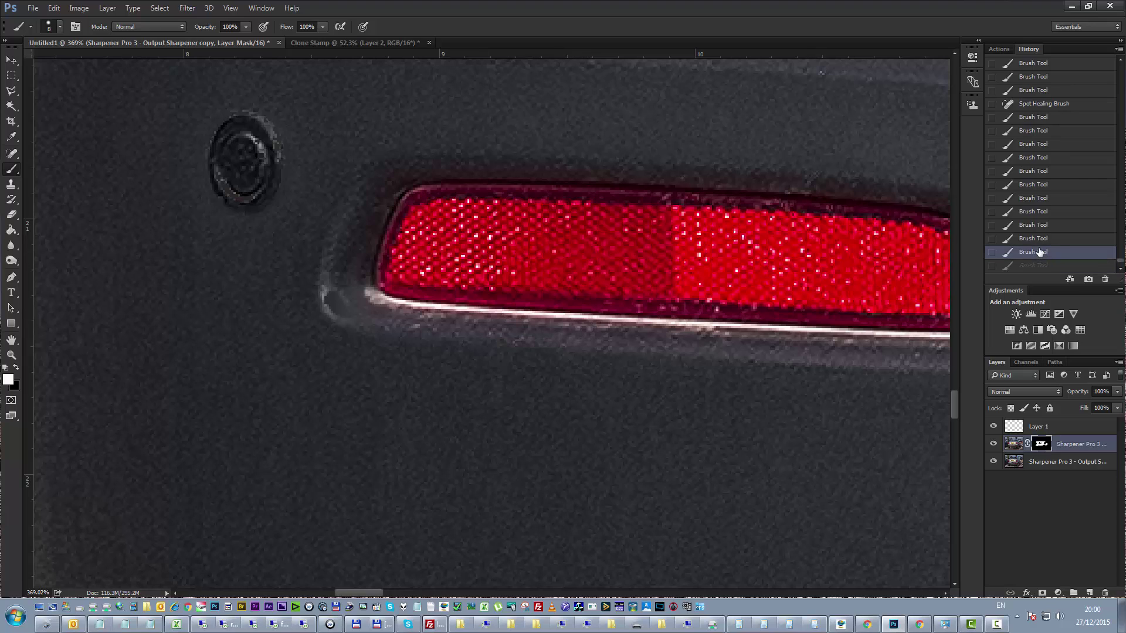
pyautogui.click(1038, 241)
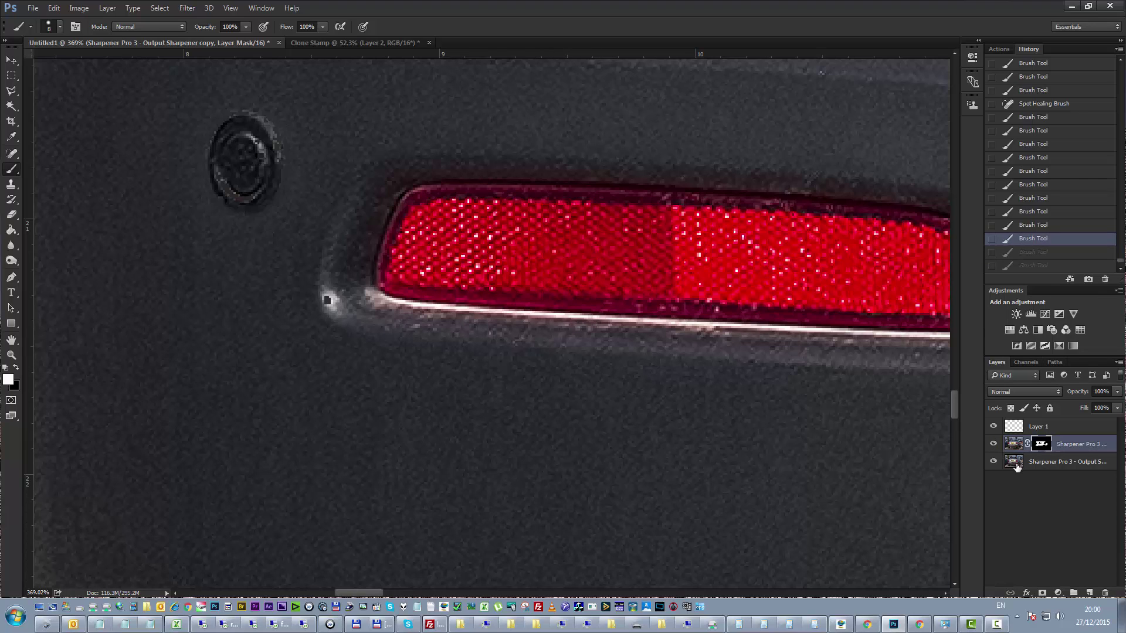
pyautogui.click(1016, 428)
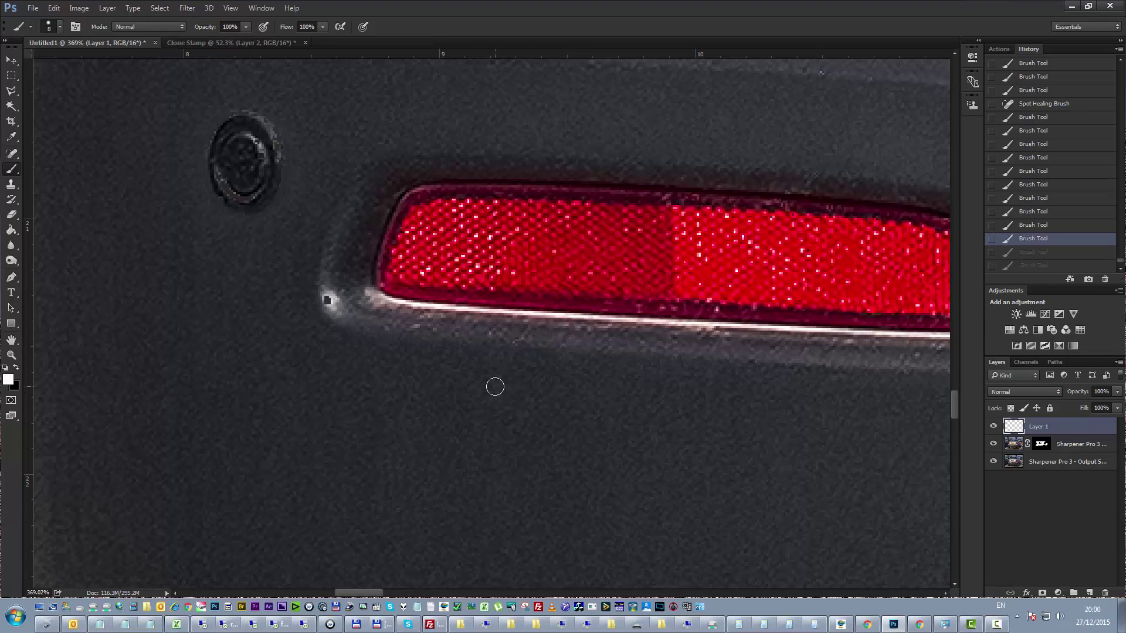
pyautogui.press('s')
pyautogui.press('[')
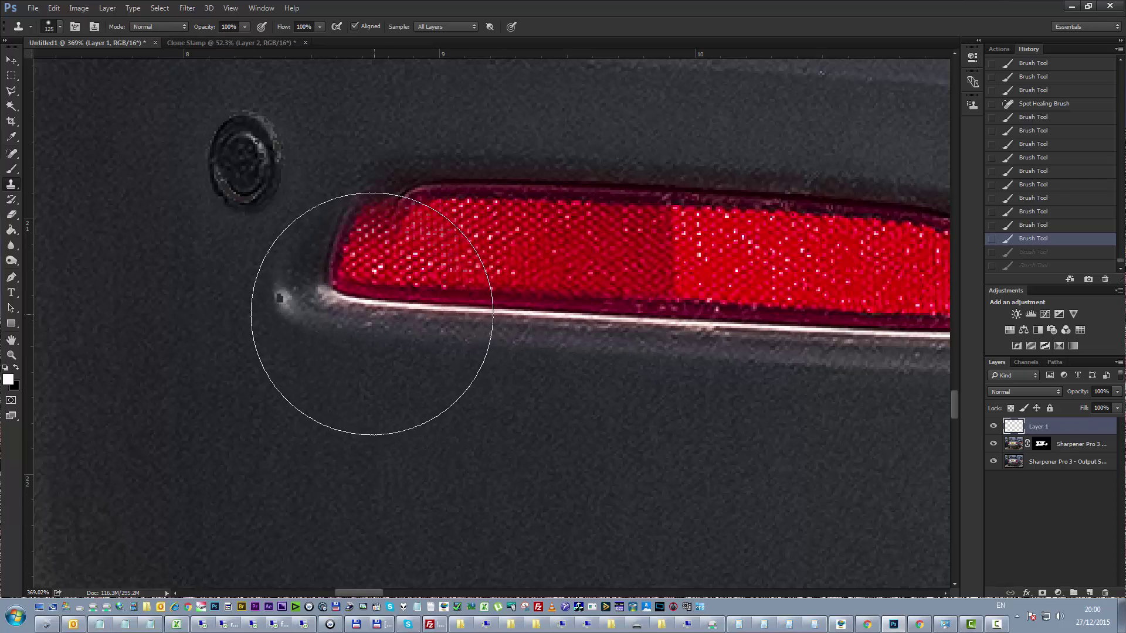
pyautogui.press('[')
pyautogui.press('[')
pyautogui.press('[')
pyautogui.press('[')
pyautogui.press('[')
pyautogui.press('[')
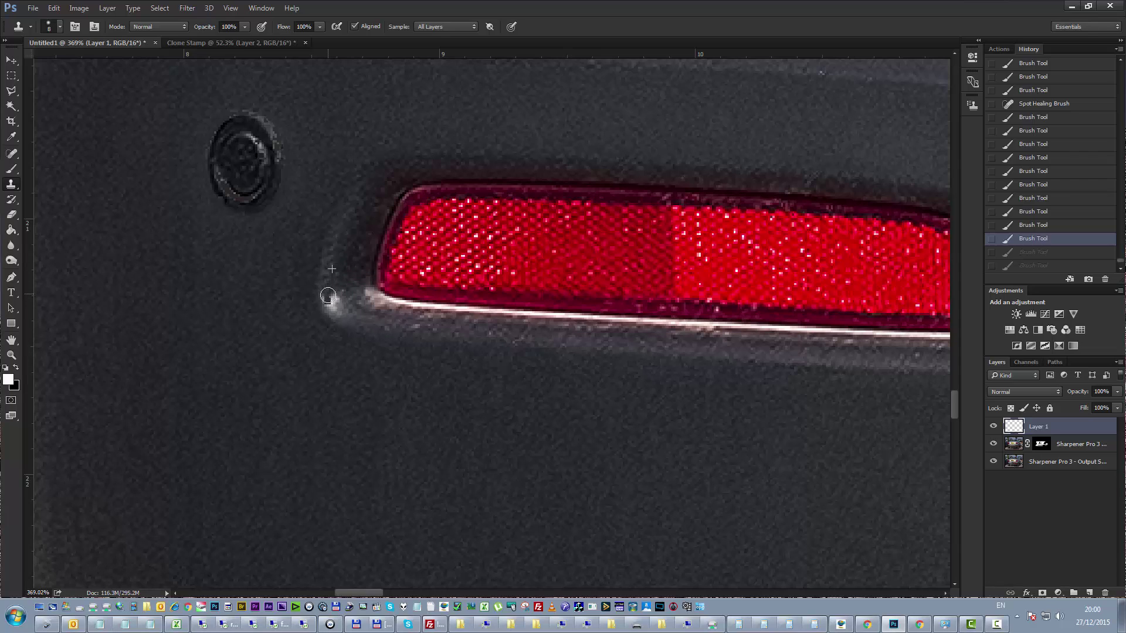
# - Clone away the speck at the reflector's corner and tidy its lower edge
pyautogui.moveTo(328, 302)
pyautogui.mouseDown()
pyautogui.moveTo(338, 308)
pyautogui.moveTo(332, 296)
pyautogui.moveTo(358, 288)
pyautogui.mouseUp()
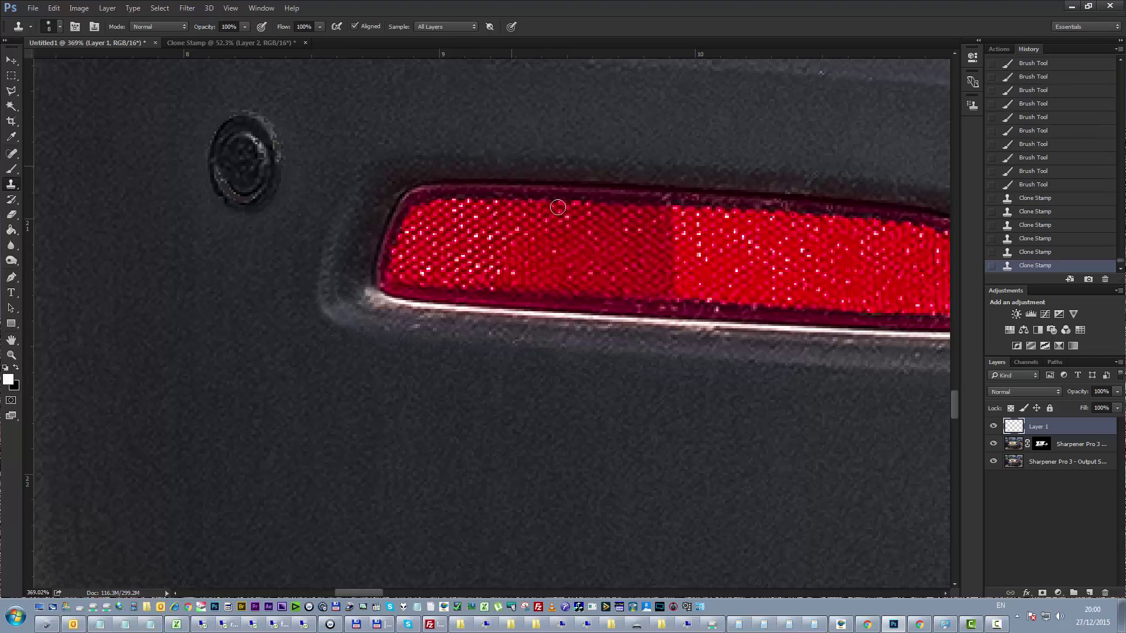
pyautogui.moveTo(737, 347); pyautogui.dragTo(531, 337)
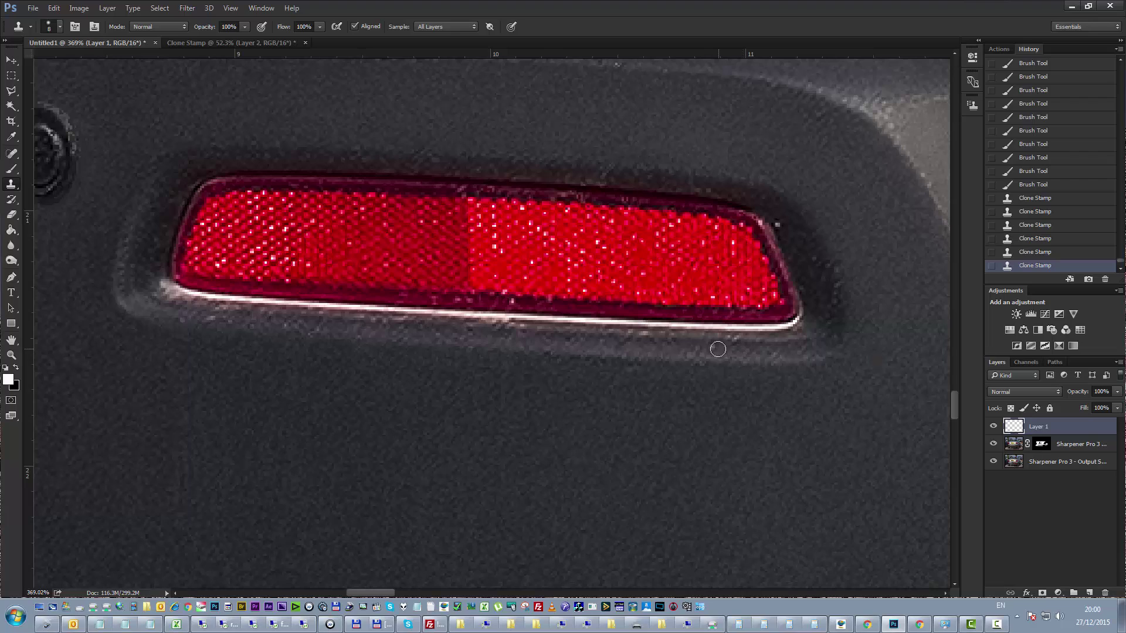
pyautogui.moveTo(712, 349); pyautogui.dragTo(727, 341)
pyautogui.click(779, 223)
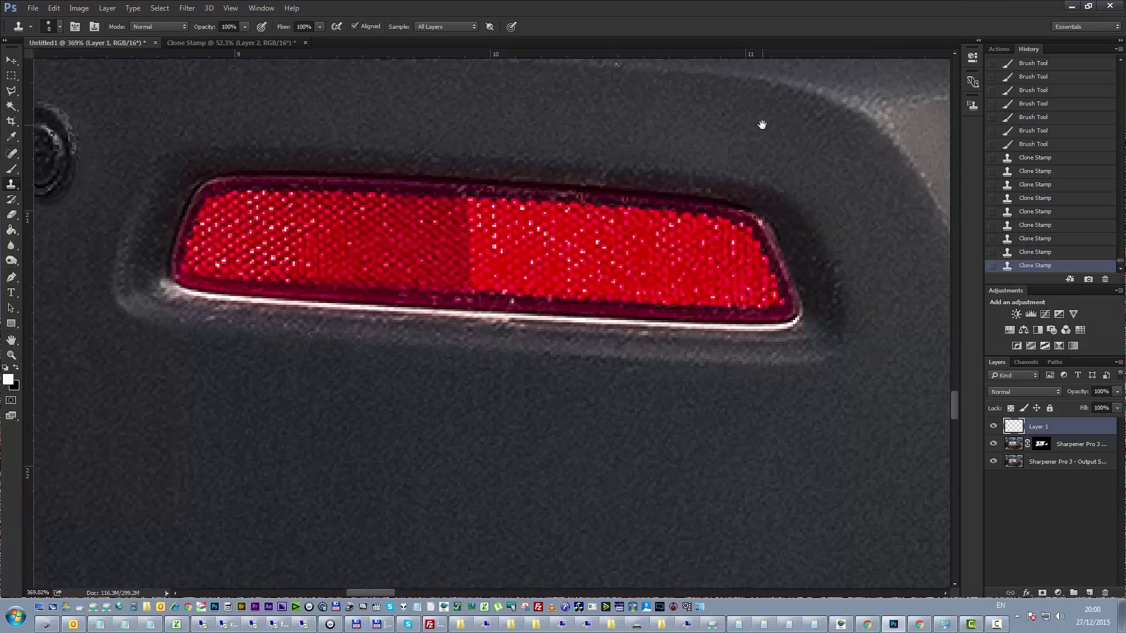
# - Clone out noise on the upper bumper panel right of the reflector
pyautogui.moveTo(760, 120); pyautogui.dragTo(372, 264)
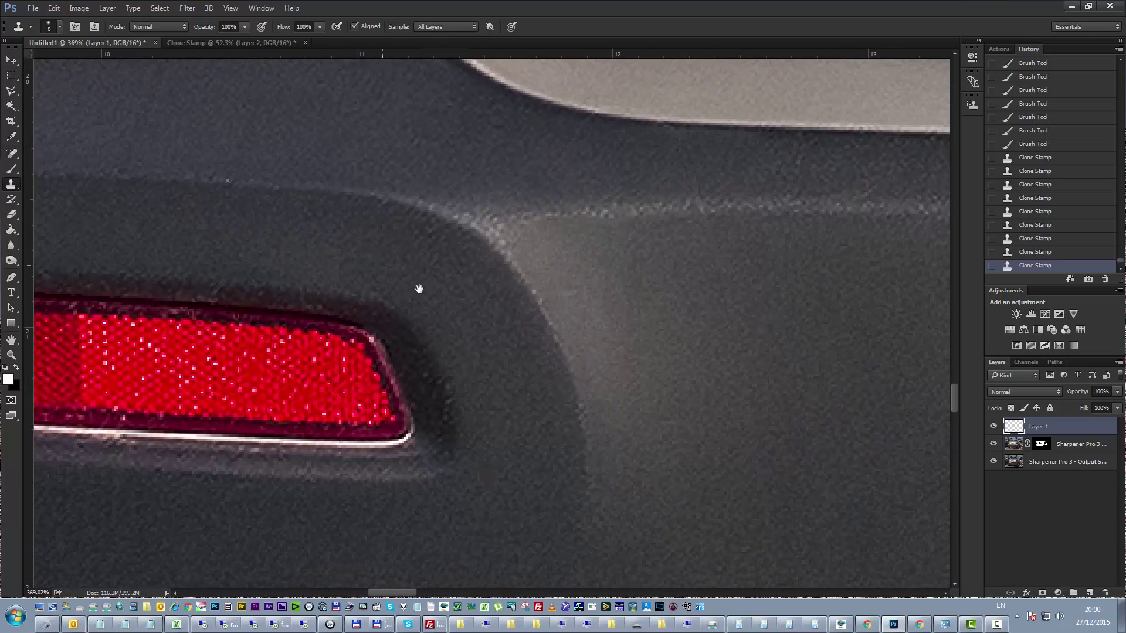
pyautogui.moveTo(527, 315); pyautogui.dragTo(676, 397)
pyautogui.moveTo(453, 291); pyautogui.dragTo(553, 369)
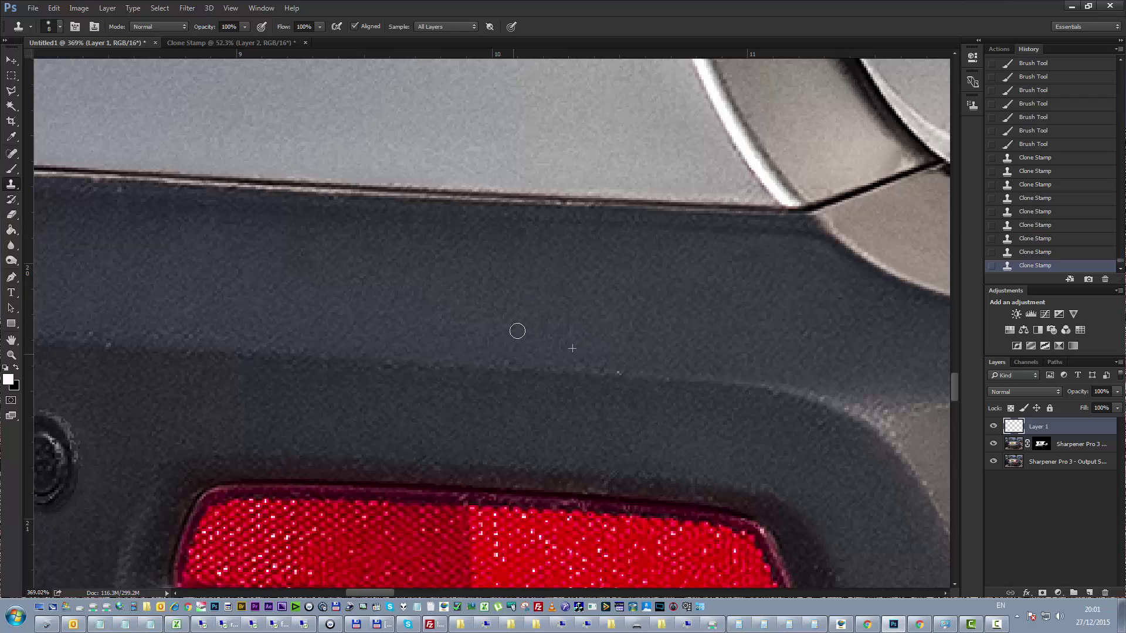
pyautogui.moveTo(540, 243); pyautogui.dragTo(586, 255)
pyautogui.click(669, 291)
# - Adjust the clone brush hardness and keep cloning noise along the bumper's top edge
pyautogui.rightClick(676, 283)
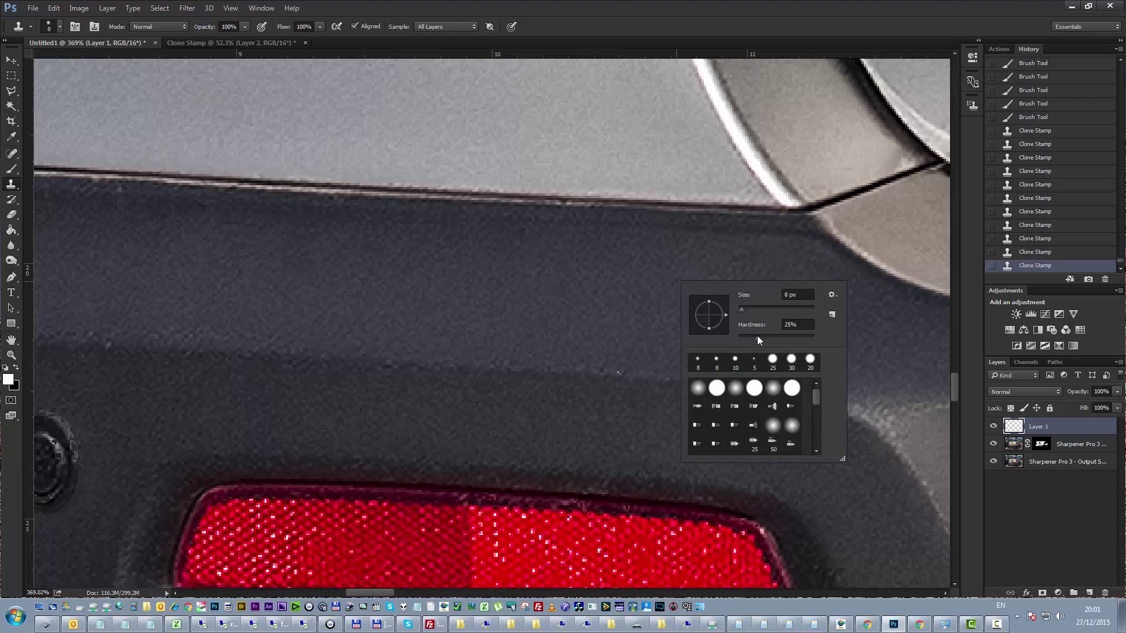
pyautogui.click(794, 338)
pyautogui.press('Return')
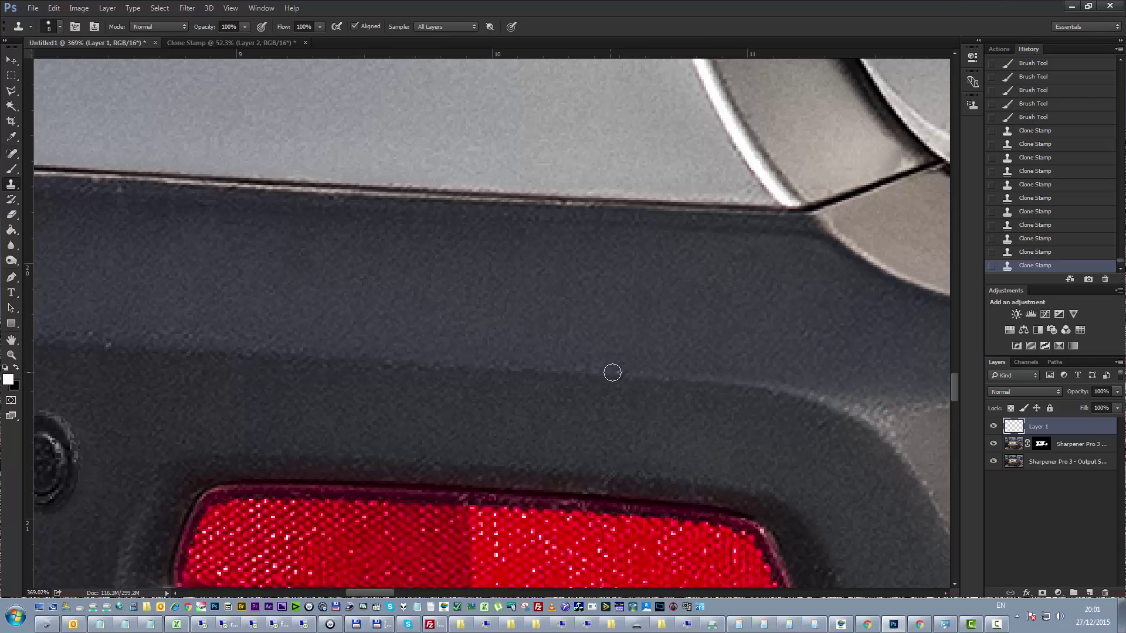
pyautogui.moveTo(620, 373); pyautogui.dragTo(600, 374)
pyautogui.click(462, 449)
pyautogui.moveTo(336, 379)
pyautogui.mouseDown()
pyautogui.moveTo(424, 397)
pyautogui.moveTo(586, 378)
pyautogui.mouseUp()
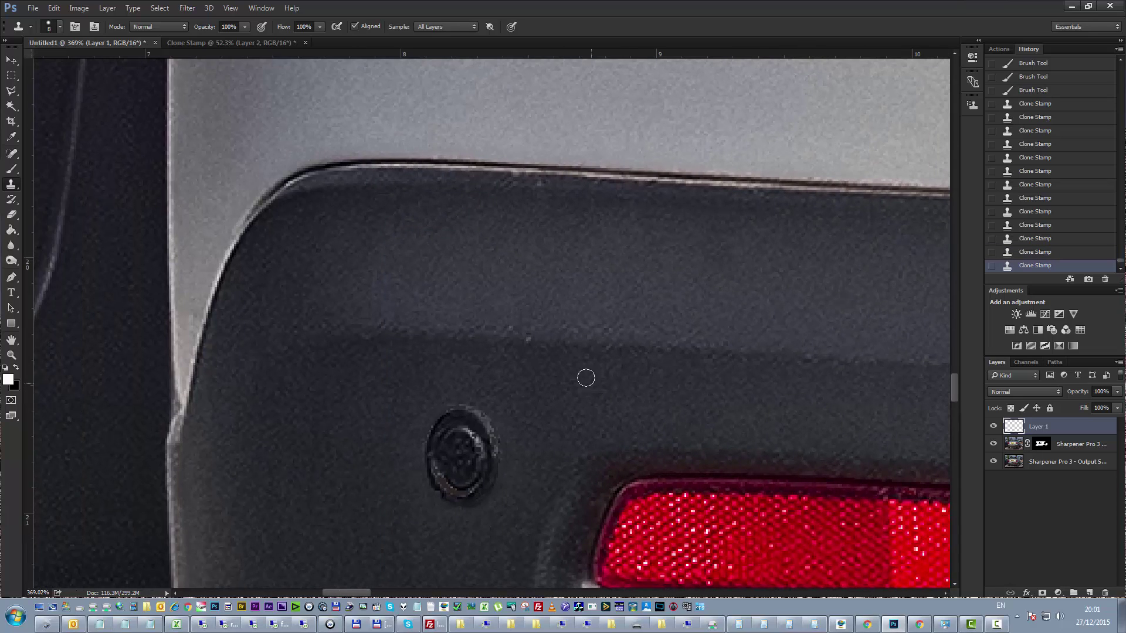
pyautogui.moveTo(529, 341); pyautogui.dragTo(515, 335)
pyautogui.click(539, 207)
pyautogui.click(544, 185)
# - Target the sharpening layer's mask and paint over the parking sensor's inner ring
pyautogui.scroll(-2, 650, 363)
pyautogui.scroll(-1, 558, 244)
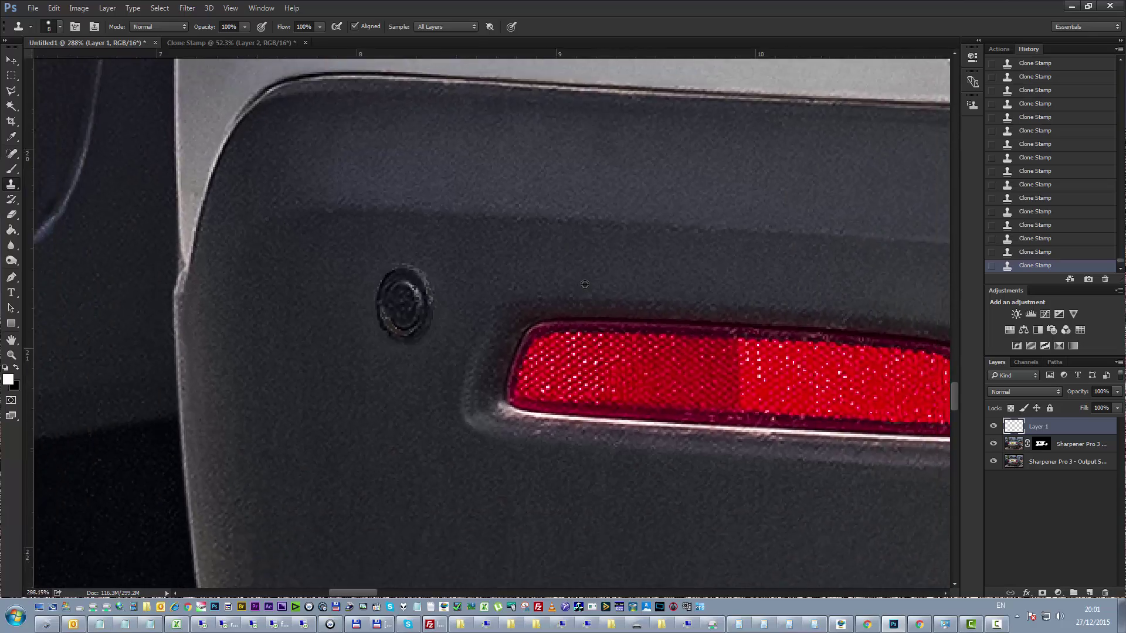
pyautogui.scroll(-1, 587, 281)
pyautogui.scroll(-1, 641, 313)
pyautogui.scroll(-2, 641, 313)
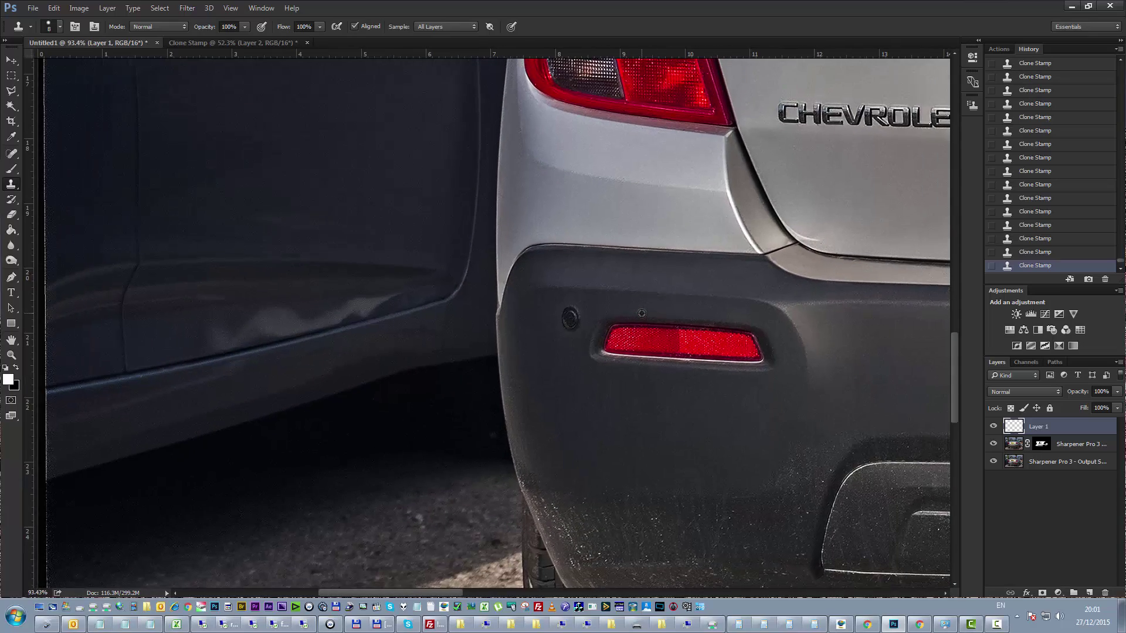
pyautogui.scroll(3, 556, 320)
pyautogui.scroll(1, 557, 320)
pyautogui.scroll(3, 580, 334)
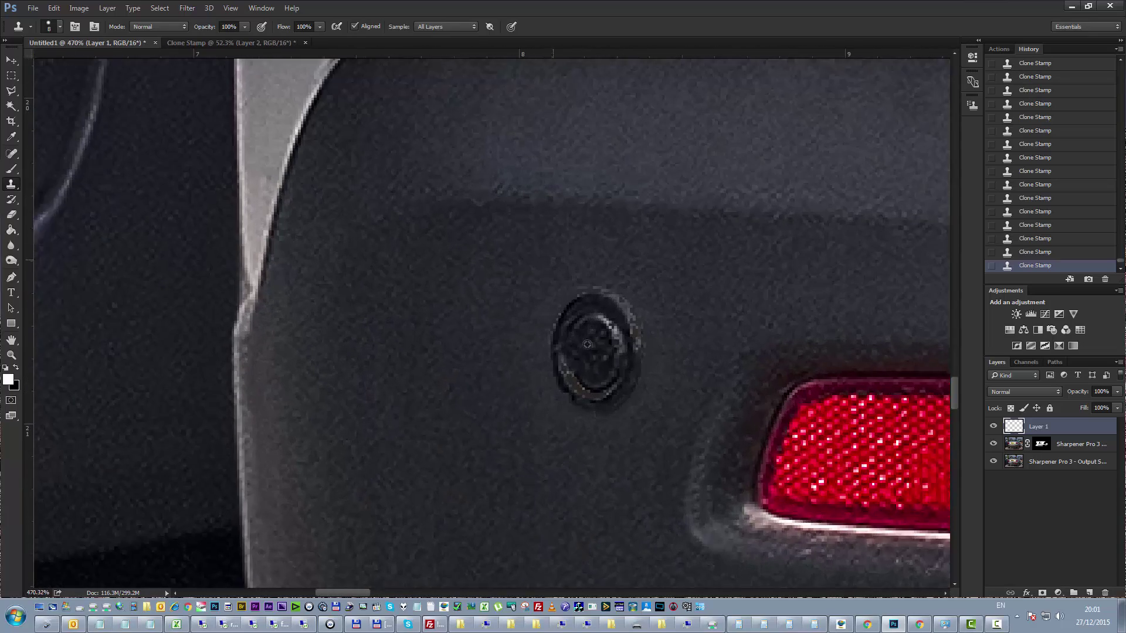
pyautogui.click(1042, 445)
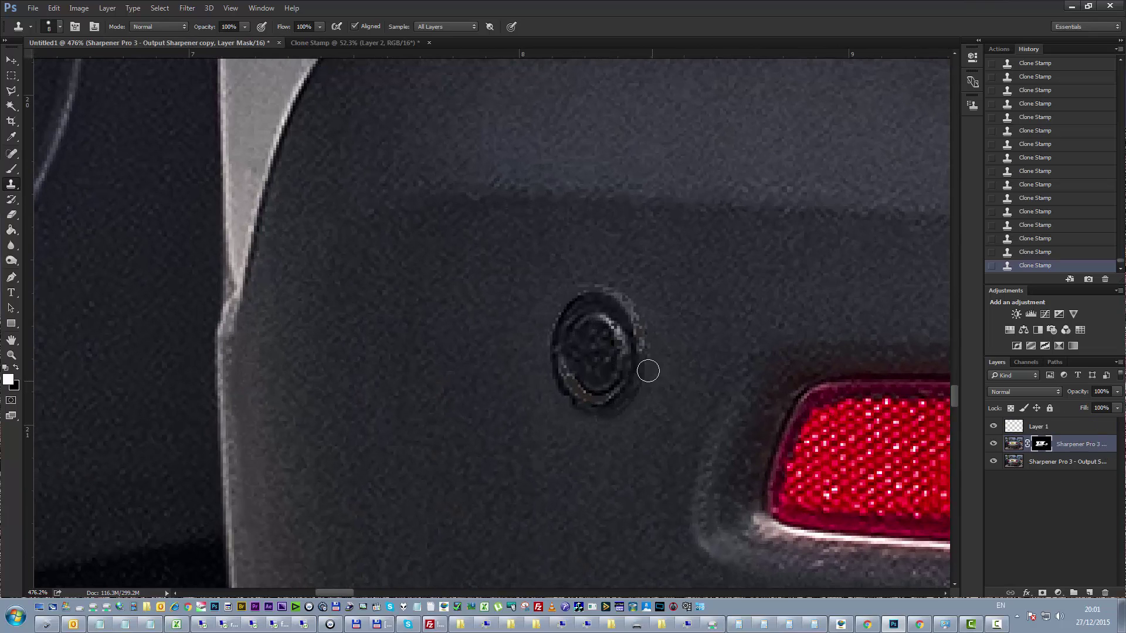
pyautogui.press('x')
pyautogui.moveTo(595, 334)
pyautogui.mouseDown()
pyautogui.moveTo(589, 389)
pyautogui.moveTo(617, 323)
pyautogui.moveTo(629, 348)
pyautogui.mouseUp()
# - With a size-20 brush, rework the sensor ring and its upper-left edge in white and black
pyautogui.press('b')
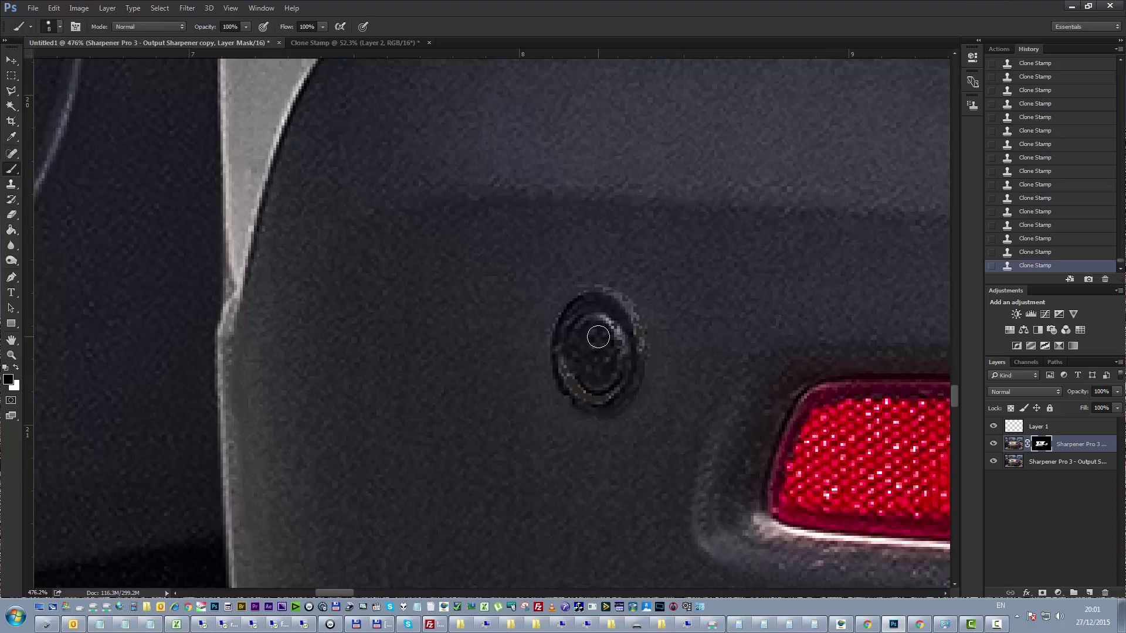
pyautogui.press(']')
pyautogui.press(']')
pyautogui.press(']')
pyautogui.press('x')
pyautogui.moveTo(592, 353); pyautogui.dragTo(603, 318)
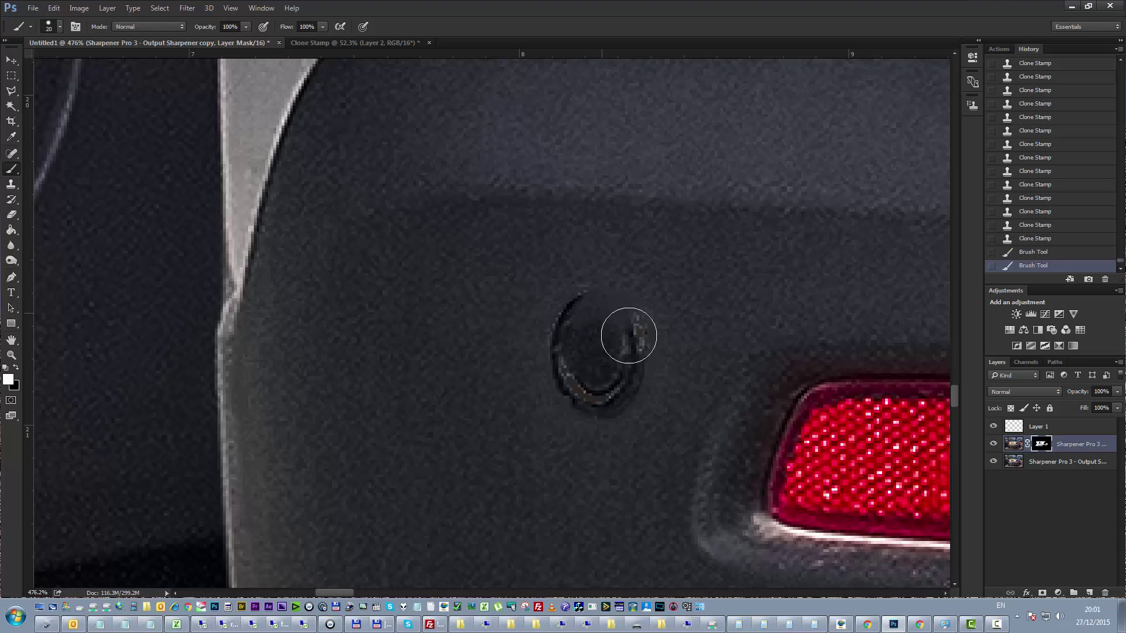
pyautogui.moveTo(604, 318); pyautogui.dragTo(593, 389)
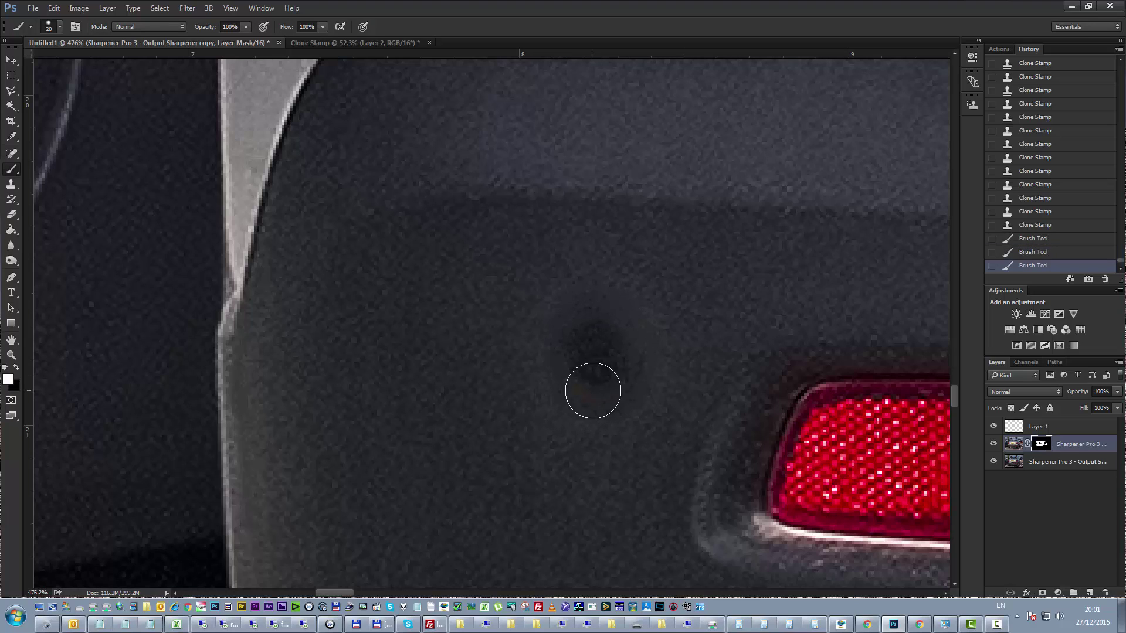
pyautogui.press('x')
pyautogui.moveTo(592, 317)
pyautogui.mouseDown()
pyautogui.moveTo(578, 377)
pyautogui.moveTo(598, 322)
pyautogui.moveTo(557, 381)
pyautogui.moveTo(604, 319)
pyautogui.moveTo(590, 402)
pyautogui.moveTo(572, 356)
pyautogui.moveTo(641, 332)
pyautogui.moveTo(597, 320)
pyautogui.moveTo(578, 381)
pyautogui.moveTo(590, 328)
pyautogui.mouseUp()
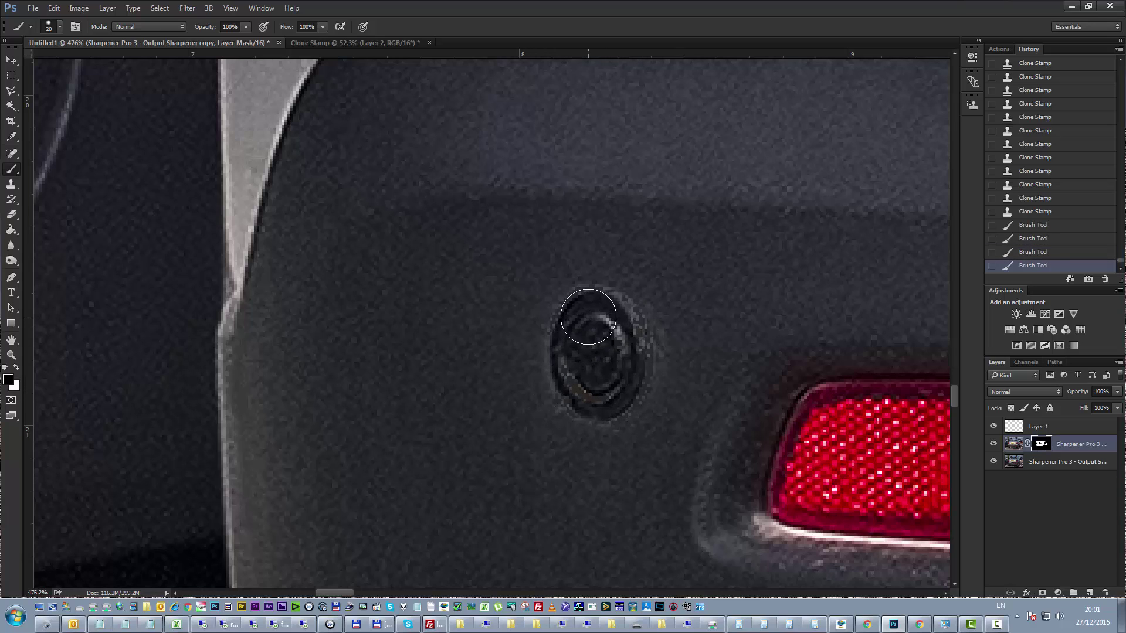
pyautogui.press('x')
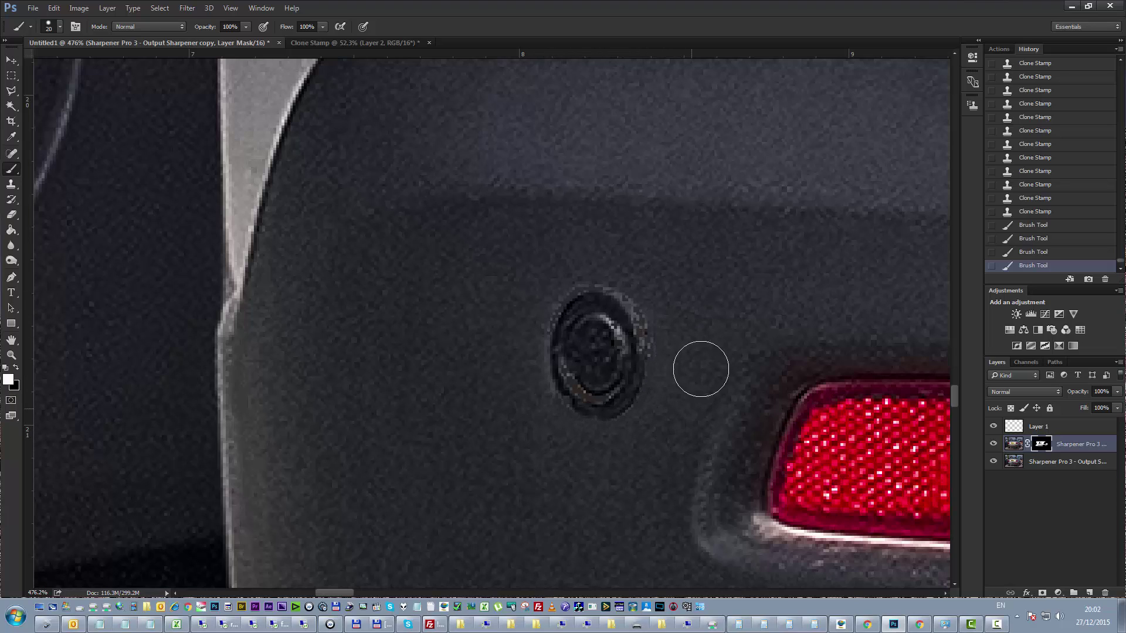
pyautogui.moveTo(543, 287); pyautogui.dragTo(525, 311)
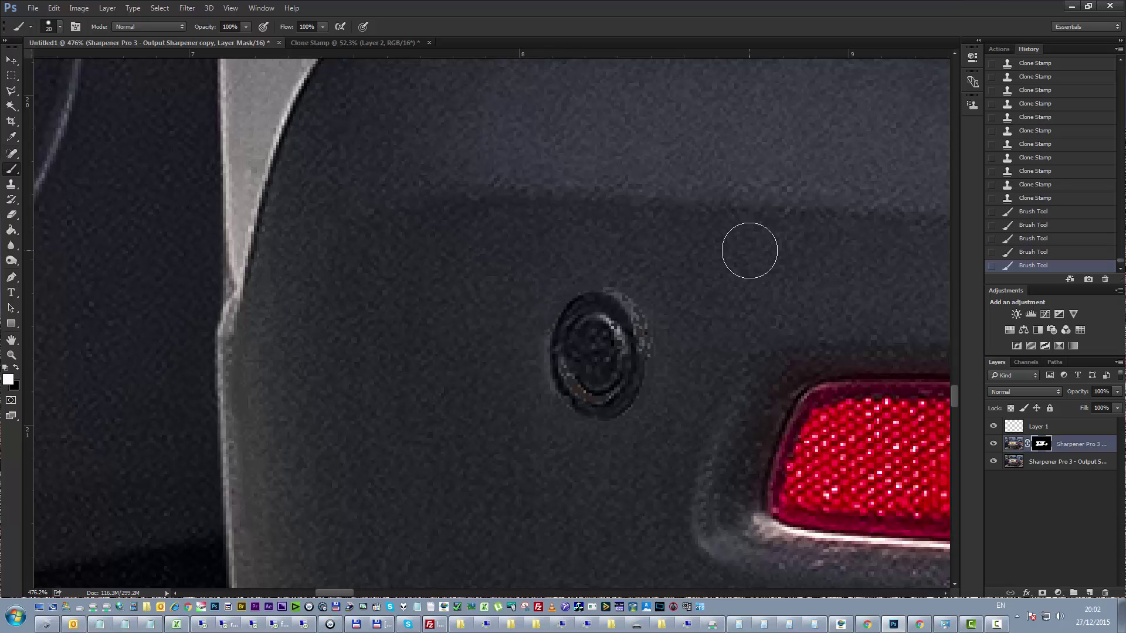
# - With an 80-size black brush, paint the mask along the bumper's left edge
pyautogui.scroll(-5, 749, 236)
pyautogui.scroll(-1, 754, 246)
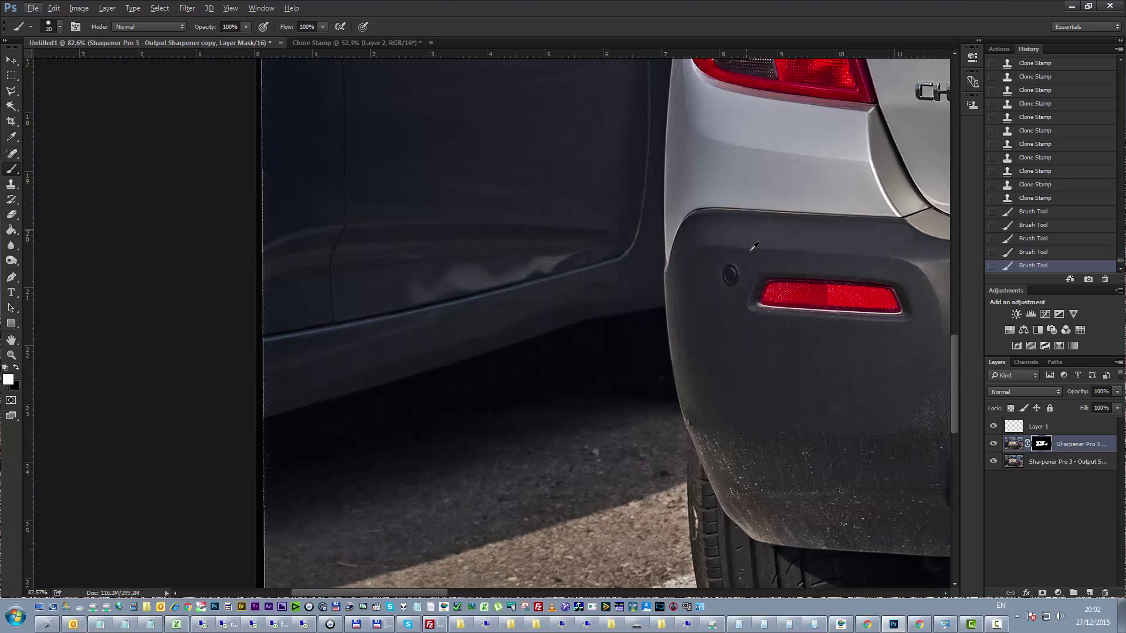
pyautogui.scroll(1, 753, 246)
pyautogui.moveTo(882, 320); pyautogui.dragTo(641, 329)
pyautogui.moveTo(762, 352)
pyautogui.mouseDown()
pyautogui.moveTo(647, 318)
pyautogui.moveTo(603, 227)
pyautogui.mouseUp()
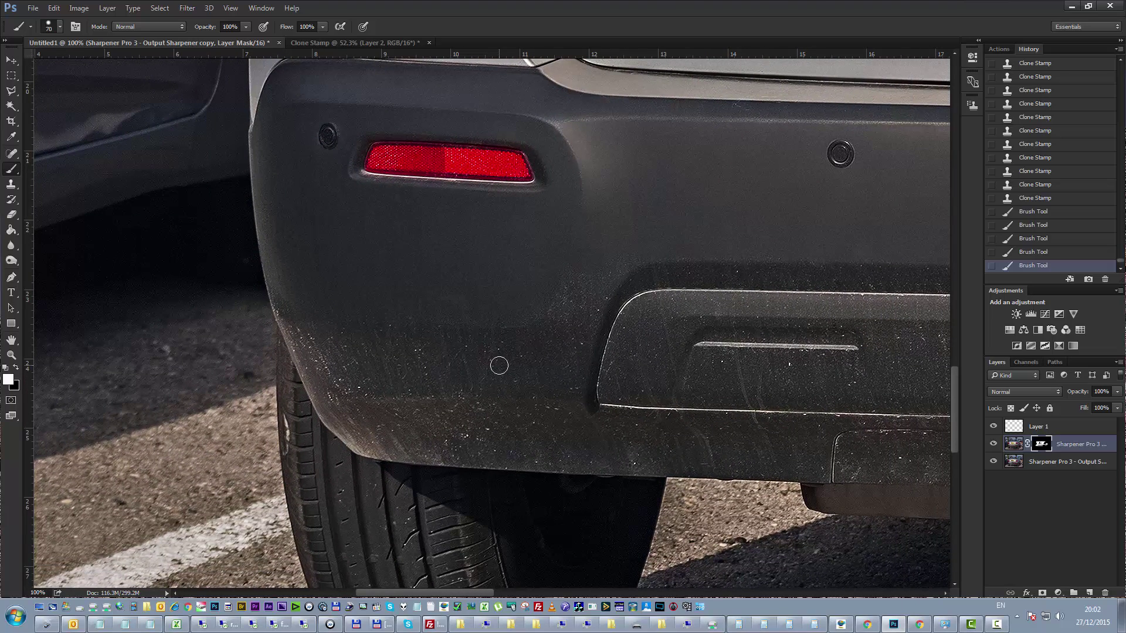
pyautogui.press(']')
pyautogui.press('x')
pyautogui.press('x')
pyautogui.moveTo(327, 352); pyautogui.dragTo(333, 356)
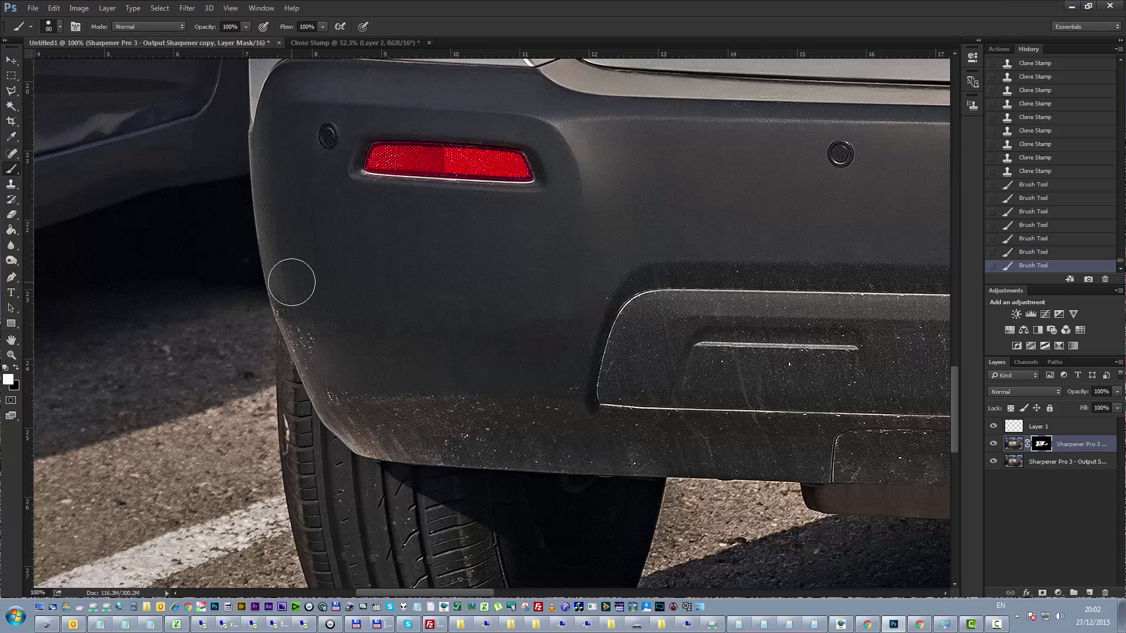
pyautogui.moveTo(289, 281)
pyautogui.mouseDown()
pyautogui.moveTo(306, 324)
pyautogui.moveTo(380, 403)
pyautogui.moveTo(475, 395)
pyautogui.moveTo(482, 410)
pyautogui.moveTo(364, 427)
pyautogui.moveTo(463, 441)
pyautogui.moveTo(545, 422)
pyautogui.moveTo(533, 396)
pyautogui.mouseUp()
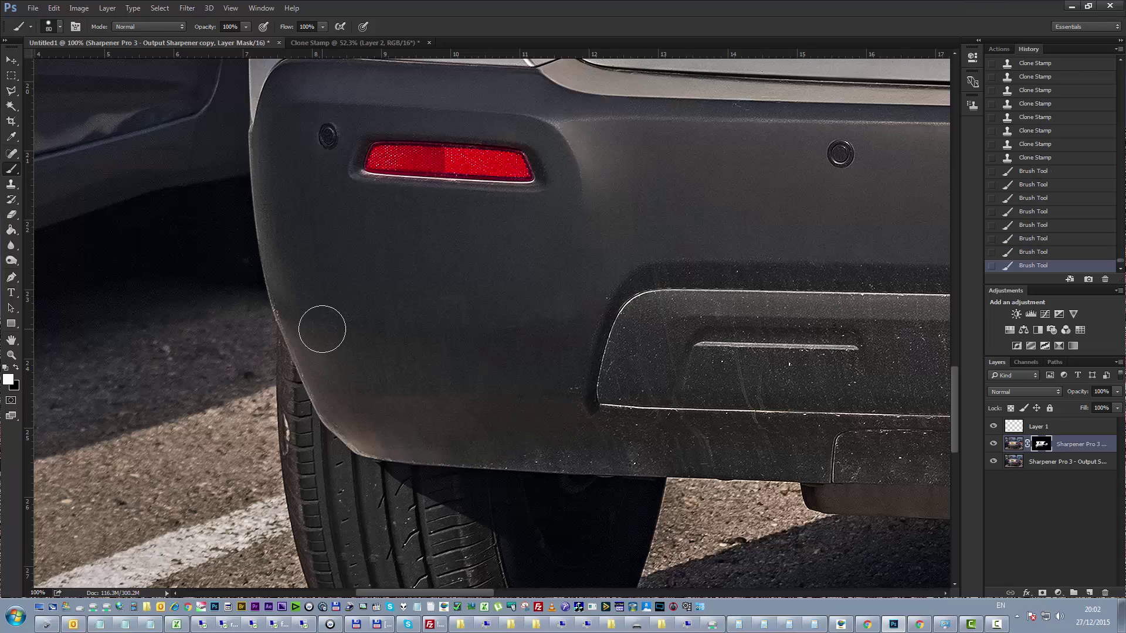
# - Paint and rework the mask along the bumper's bottom edge above the tyre
pyautogui.moveTo(399, 369); pyautogui.dragTo(307, 241)
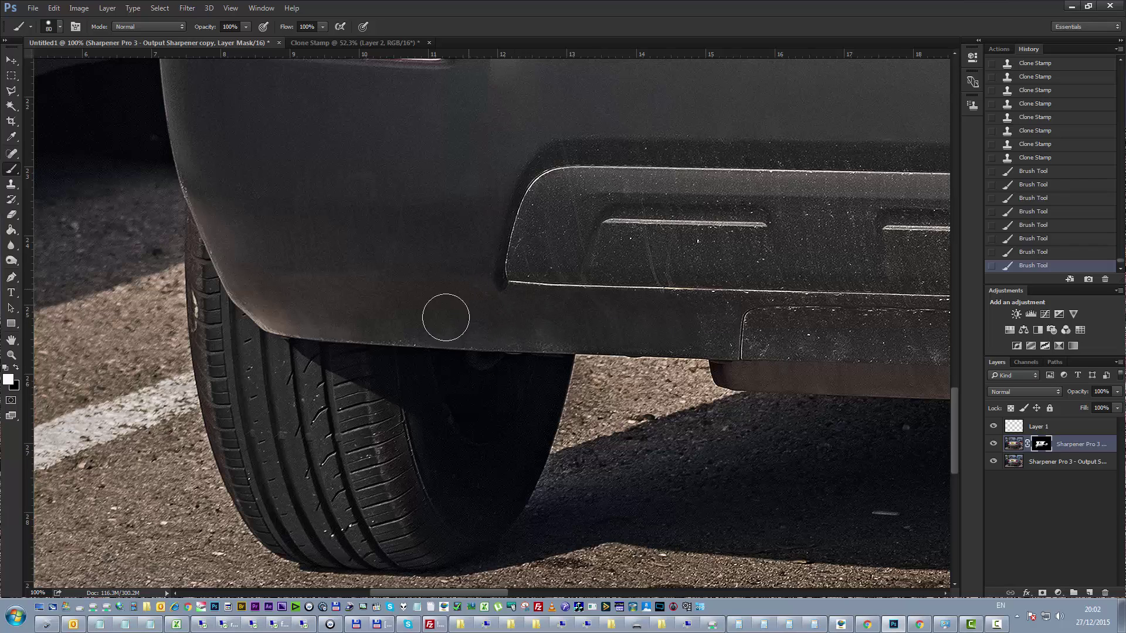
pyautogui.moveTo(411, 323); pyautogui.dragTo(390, 271)
pyautogui.press('x')
pyautogui.moveTo(423, 369); pyautogui.dragTo(384, 389)
pyautogui.press('x')
pyautogui.moveTo(482, 326); pyautogui.dragTo(422, 323)
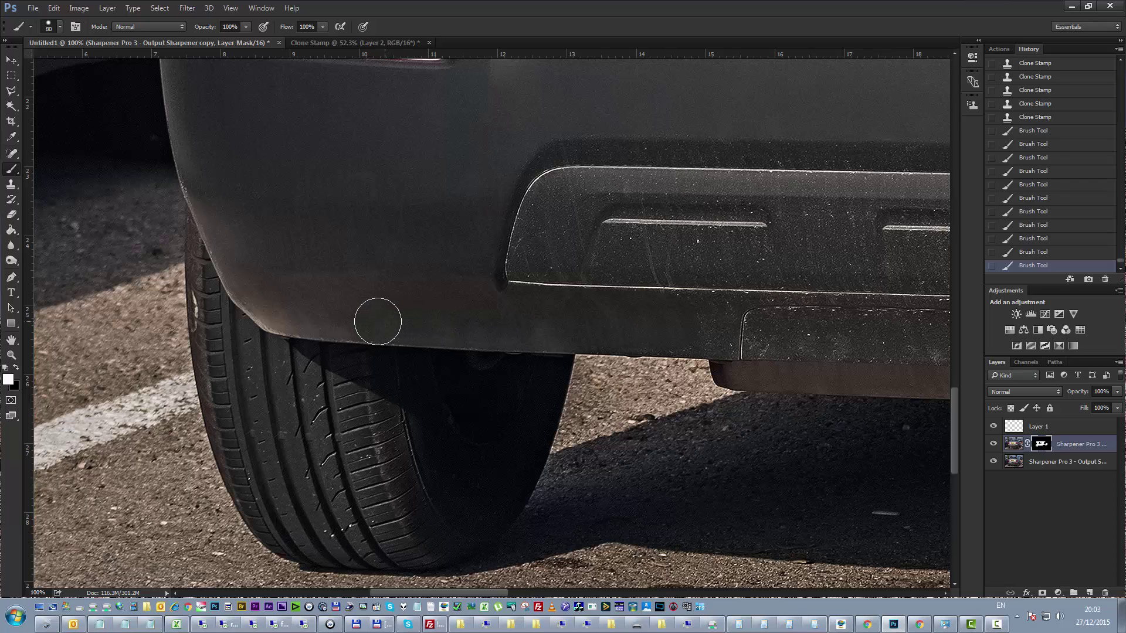
pyautogui.moveTo(319, 314)
pyautogui.mouseDown()
pyautogui.moveTo(279, 312)
pyautogui.moveTo(254, 289)
pyautogui.moveTo(233, 246)
pyautogui.moveTo(239, 213)
pyautogui.mouseUp()
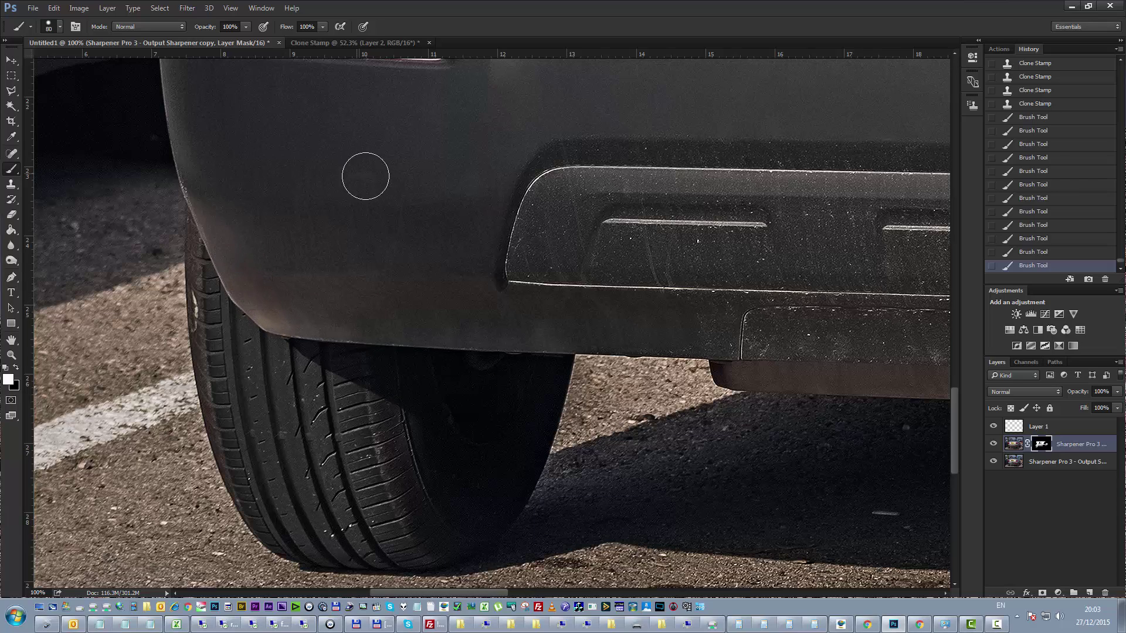
# - On Layer 1, Clone Stamp over about eight noisy spots on the dark bumper corner above the rear tyre
pyautogui.press('s')
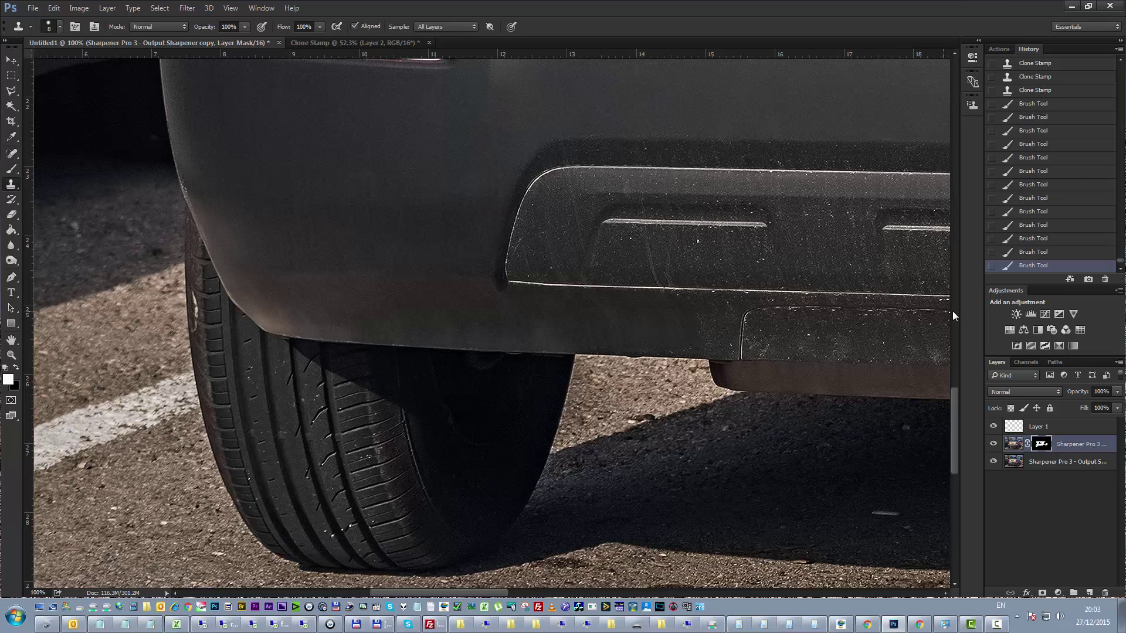
pyautogui.click(1017, 429)
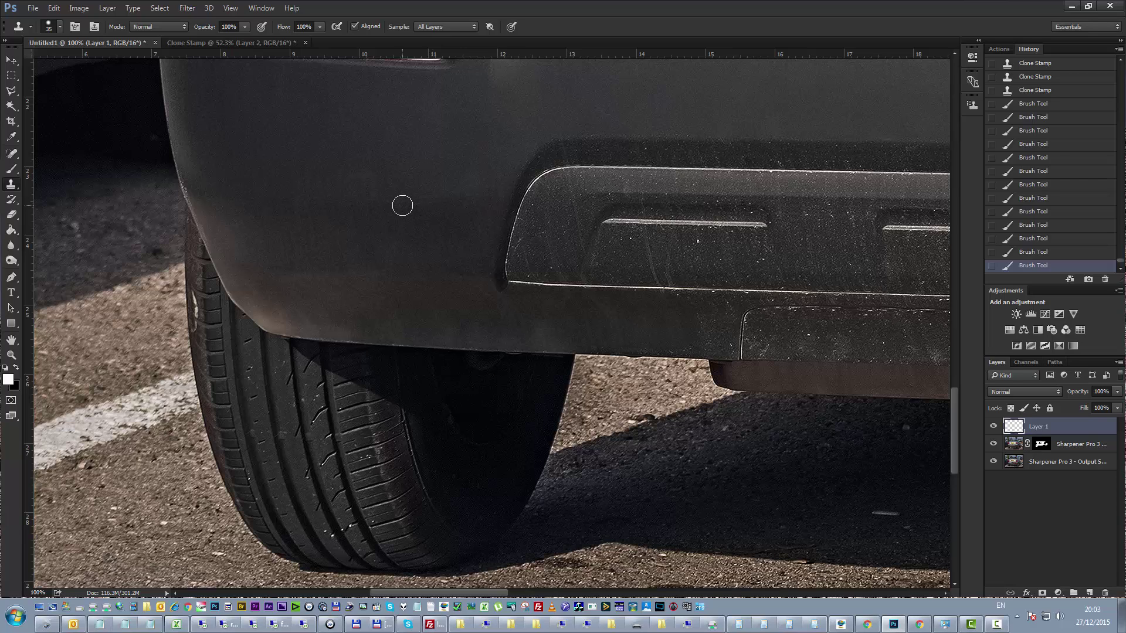
pyautogui.moveTo(400, 227); pyautogui.dragTo(397, 252)
pyautogui.click(376, 224)
pyautogui.click(434, 231)
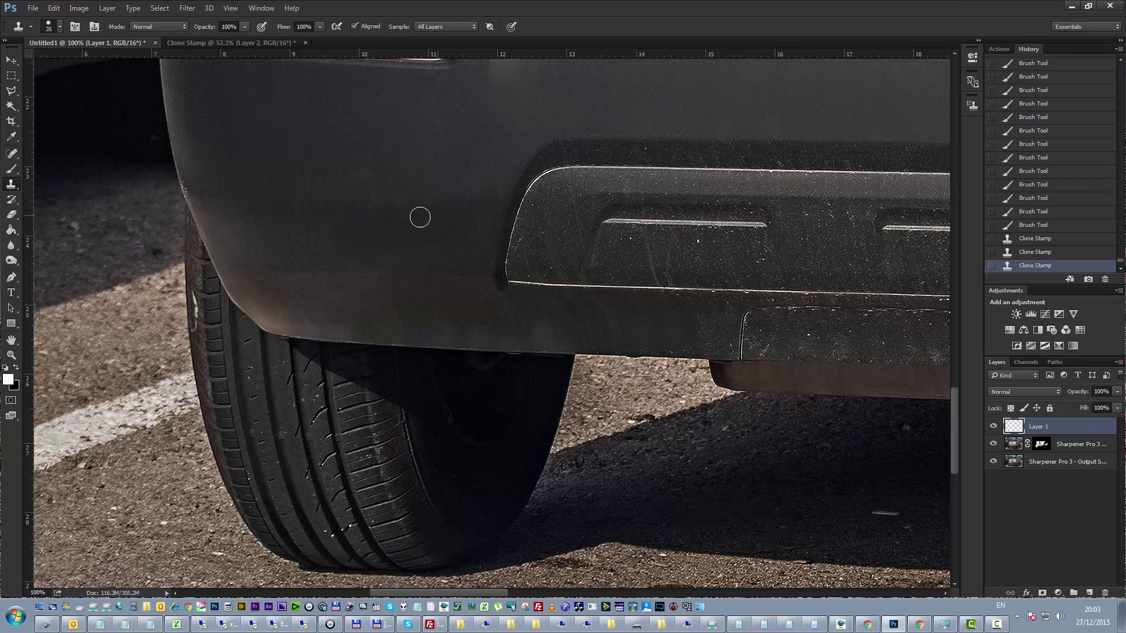
pyautogui.click(381, 223)
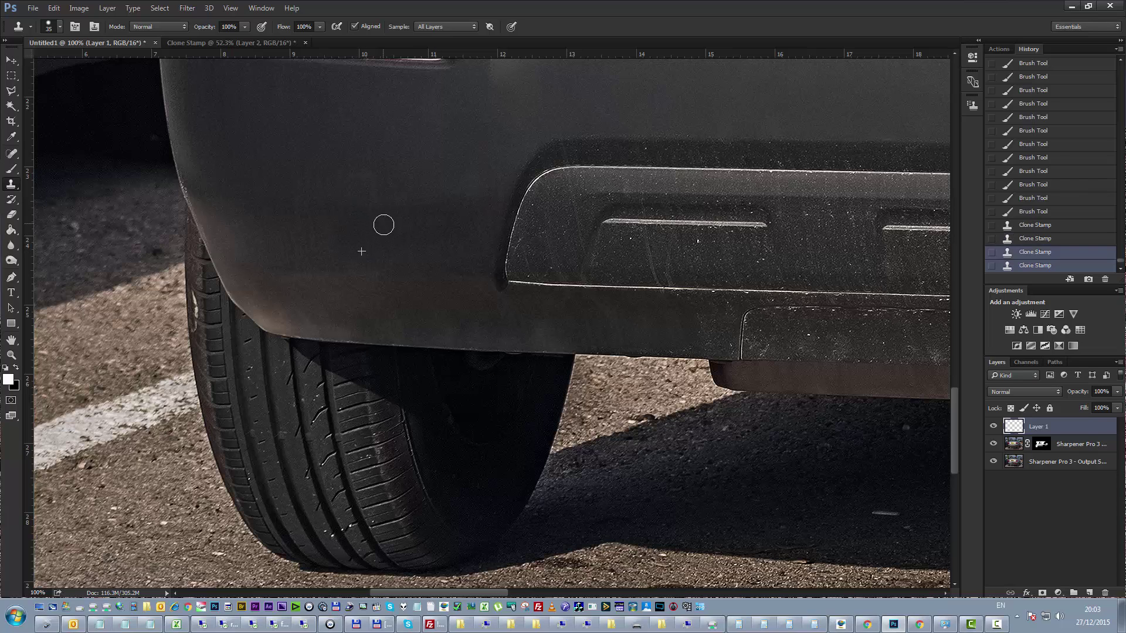
pyautogui.click(440, 174)
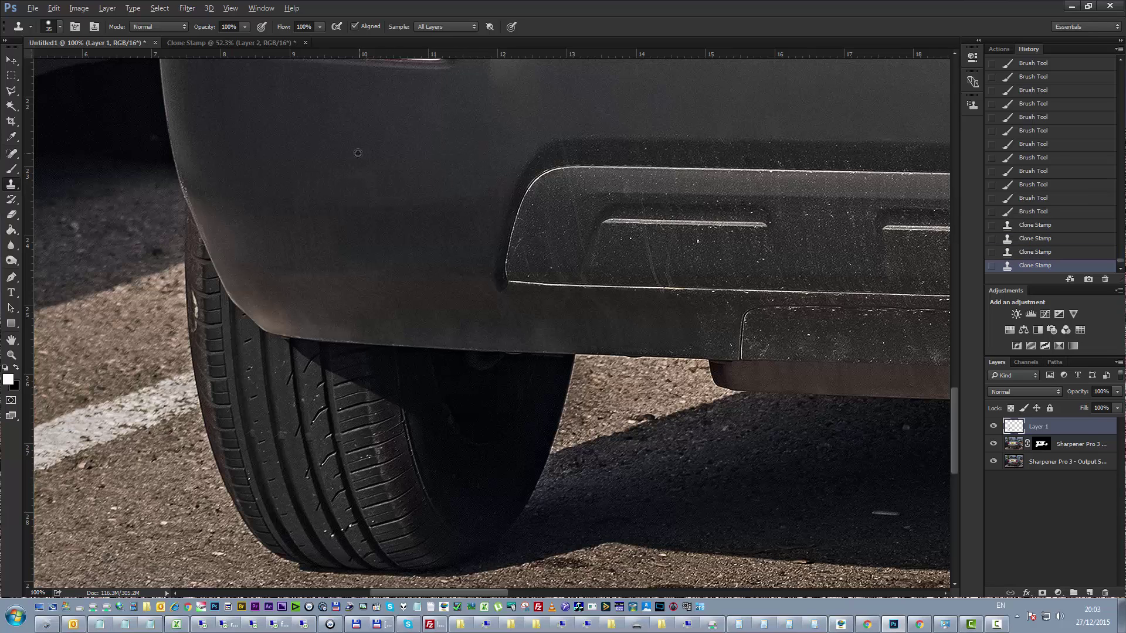
pyautogui.click(400, 191)
pyautogui.click(278, 176)
pyautogui.click(344, 153)
# - Clone a final patch on the upper bumper, then reframe the bumper corner above the tyre
pyautogui.moveTo(275, 117); pyautogui.dragTo(283, 144)
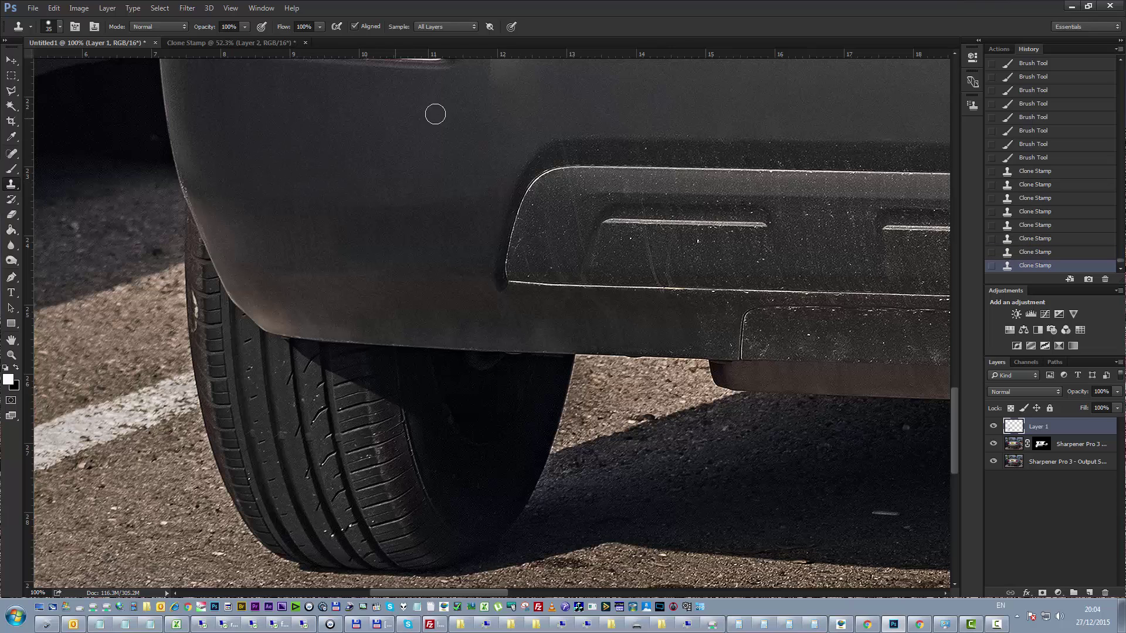
pyautogui.scroll(-3, 470, 203)
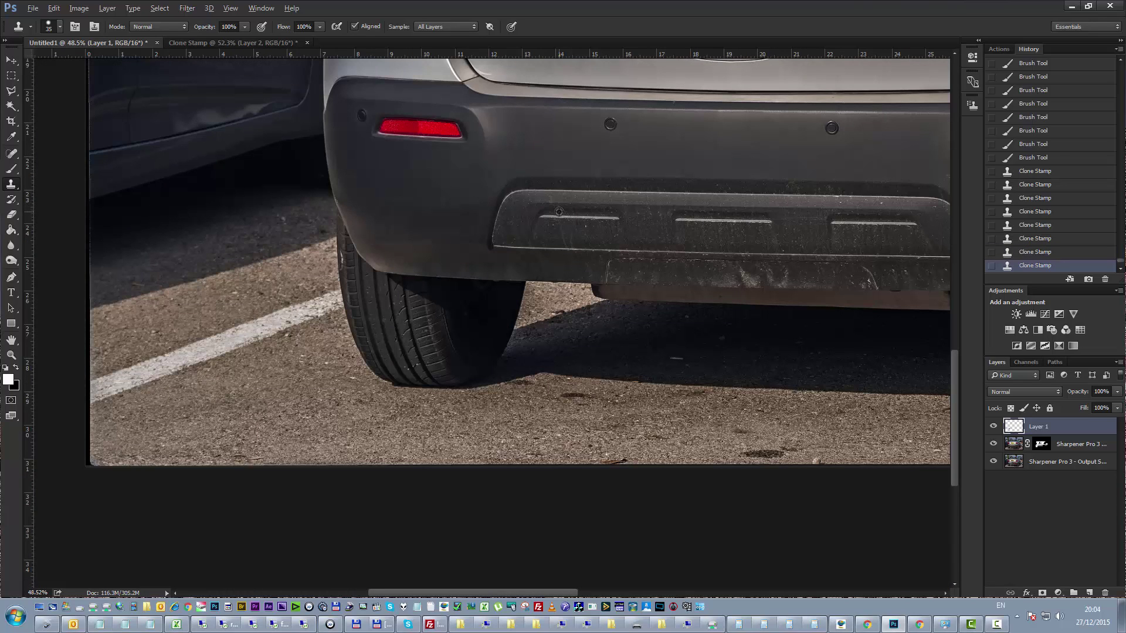
pyautogui.scroll(-2, 559, 211)
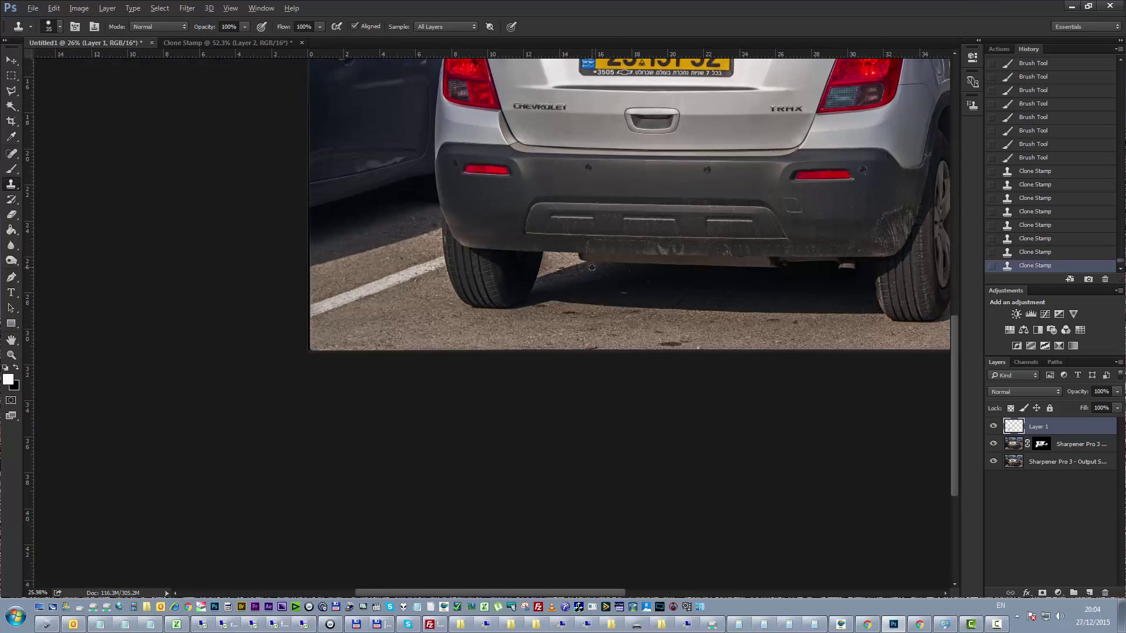
pyautogui.scroll(1, 605, 238)
pyautogui.scroll(1, 605, 238)
pyautogui.scroll(2, 605, 238)
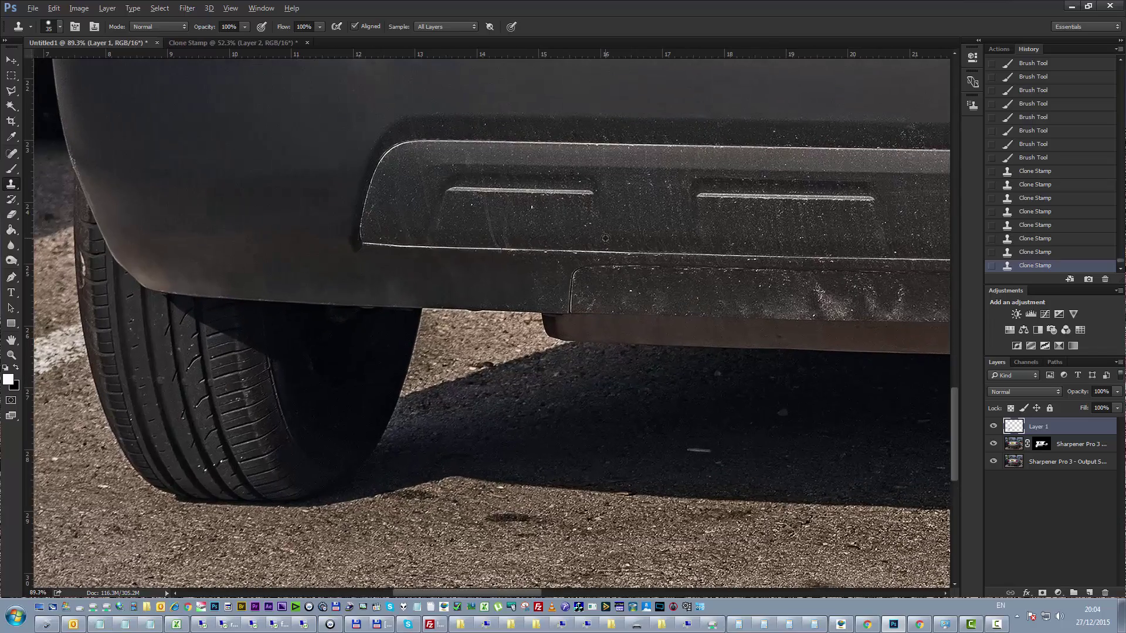
pyautogui.scroll(1, 313, 269)
pyautogui.scroll(1, 281, 269)
pyautogui.scroll(-1, 248, 268)
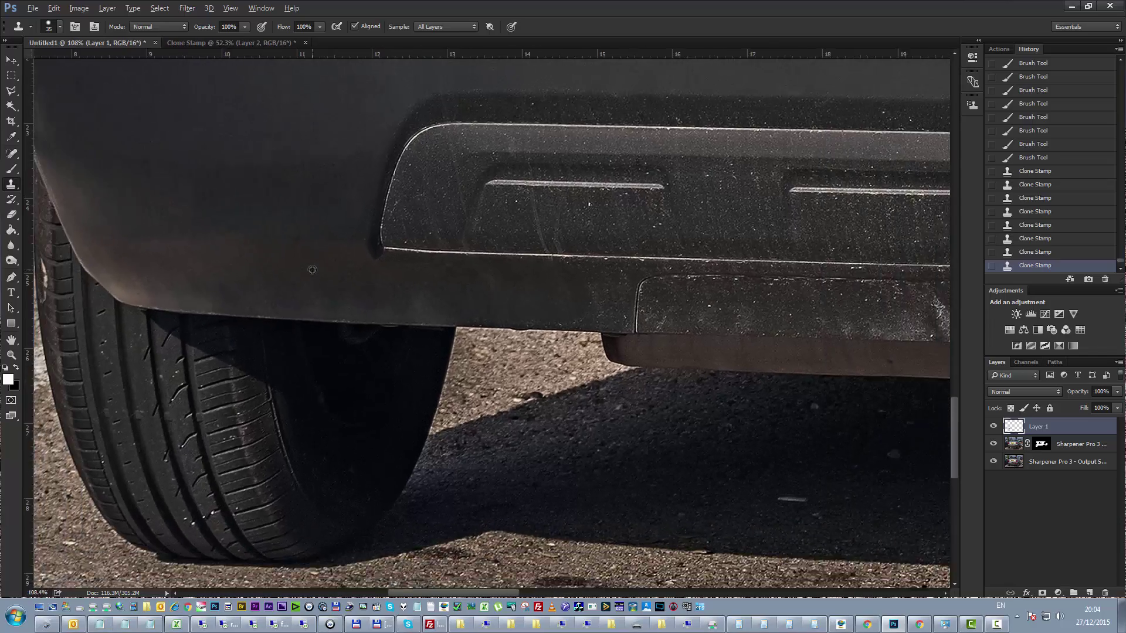
pyautogui.moveTo(248, 269)
pyautogui.mouseDown()
pyautogui.moveTo(517, 272)
pyautogui.moveTo(444, 296)
pyautogui.mouseUp()
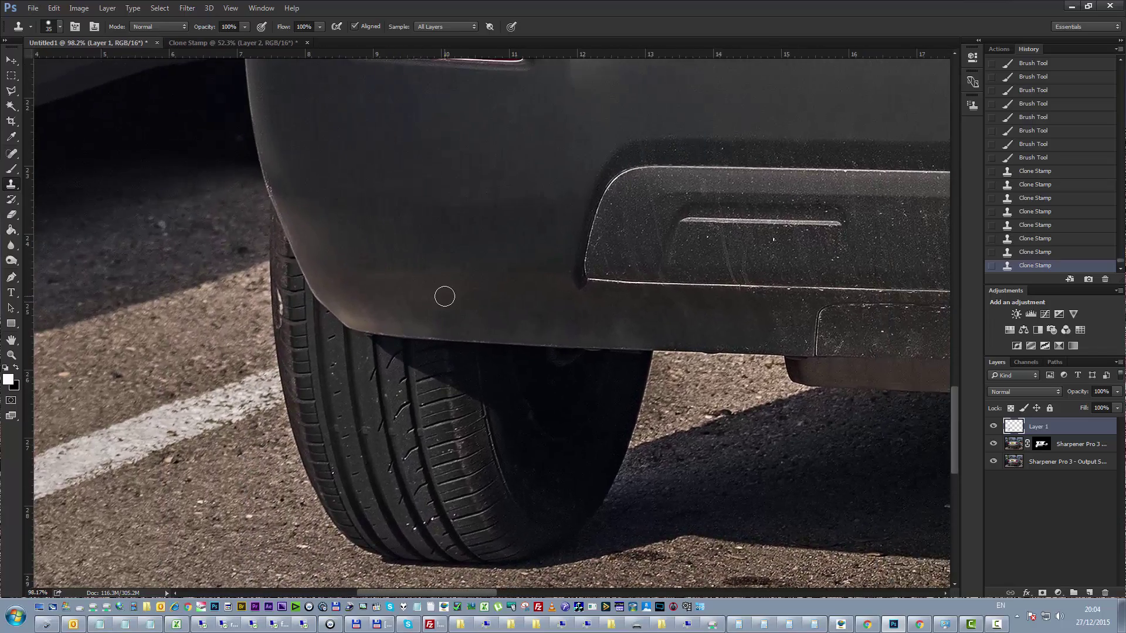
# - Target the Sharpener Pro layer mask and briefly preview it as a red rubylith overlay
pyautogui.click(1041, 443)
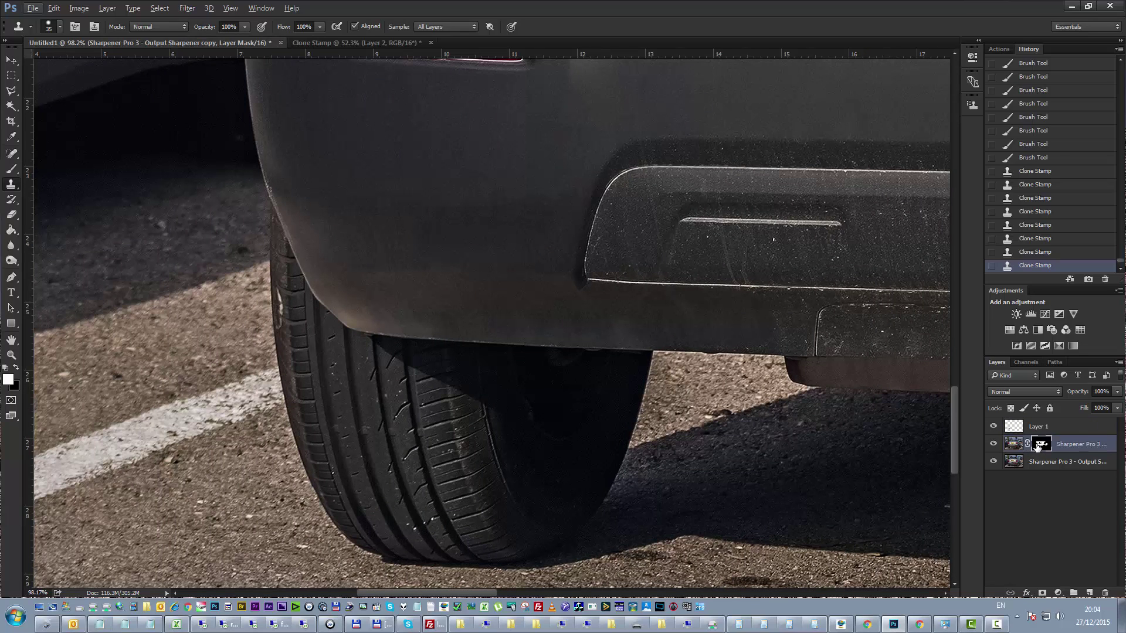
pyautogui.press('\\')
pyautogui.press('x')
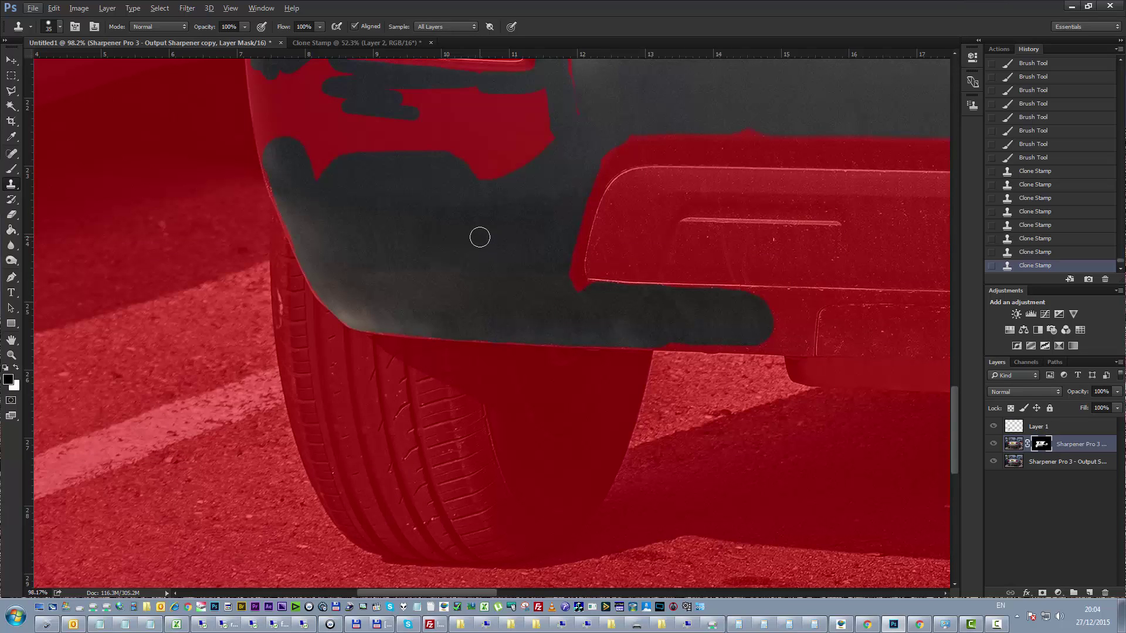
pyautogui.press('\\')
pyautogui.press('x')
pyautogui.press('\\')
pyautogui.press('\\')
pyautogui.press('\\')
pyautogui.press('\\')
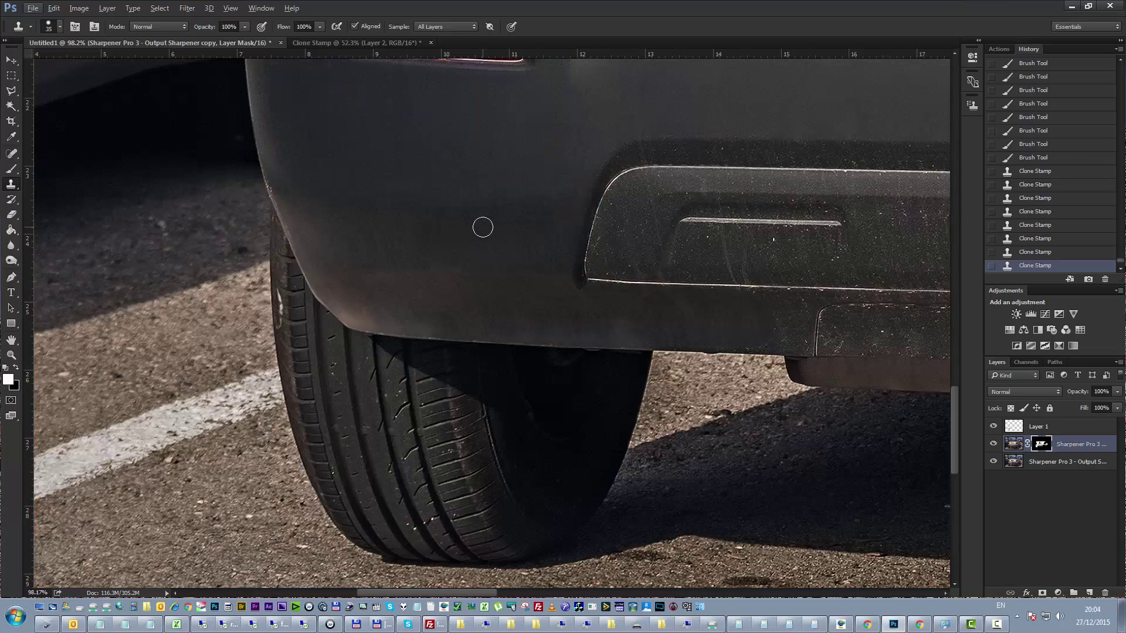